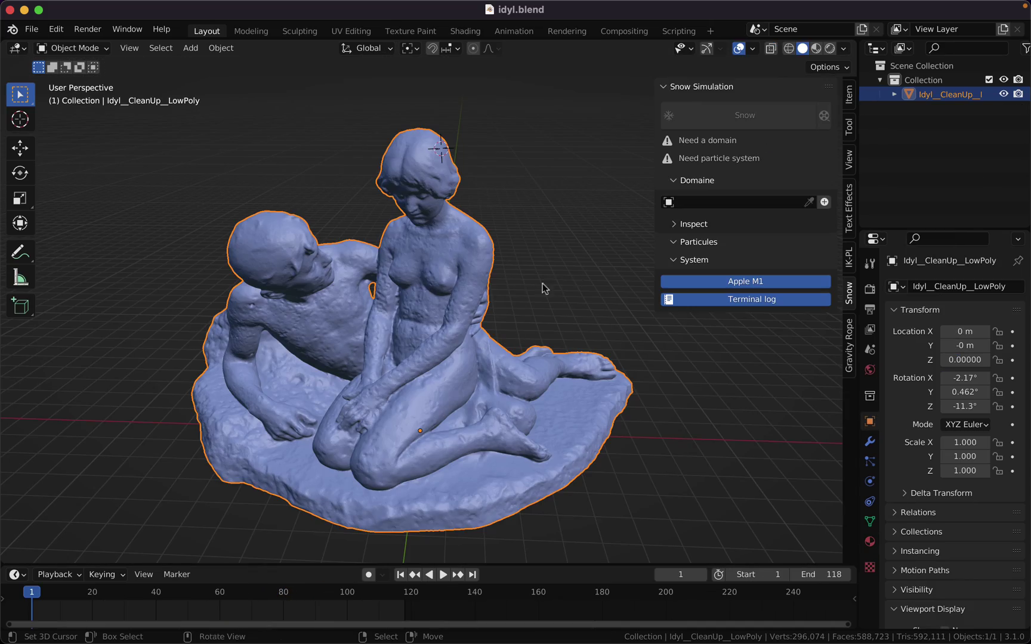
- Orbit the view around the bare statue in idyl.blend with the Snow panel showing
mouse_move(544, 288)
middle_down()
mouse_move(564, 299)
mouse_move(560, 290)
middle_up()
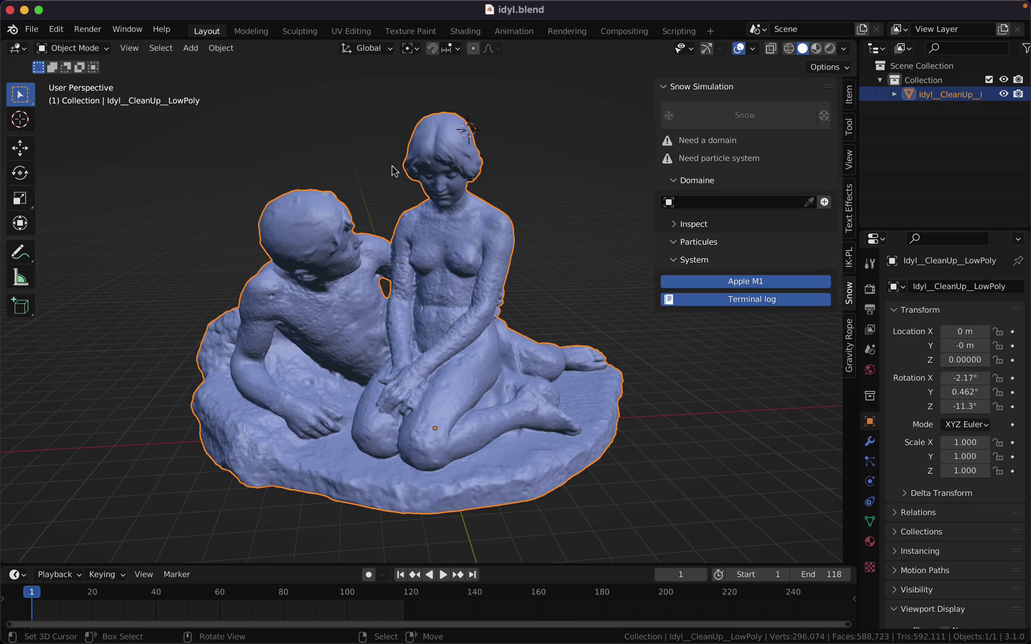
middle_drag(392, 171, 511, 276)
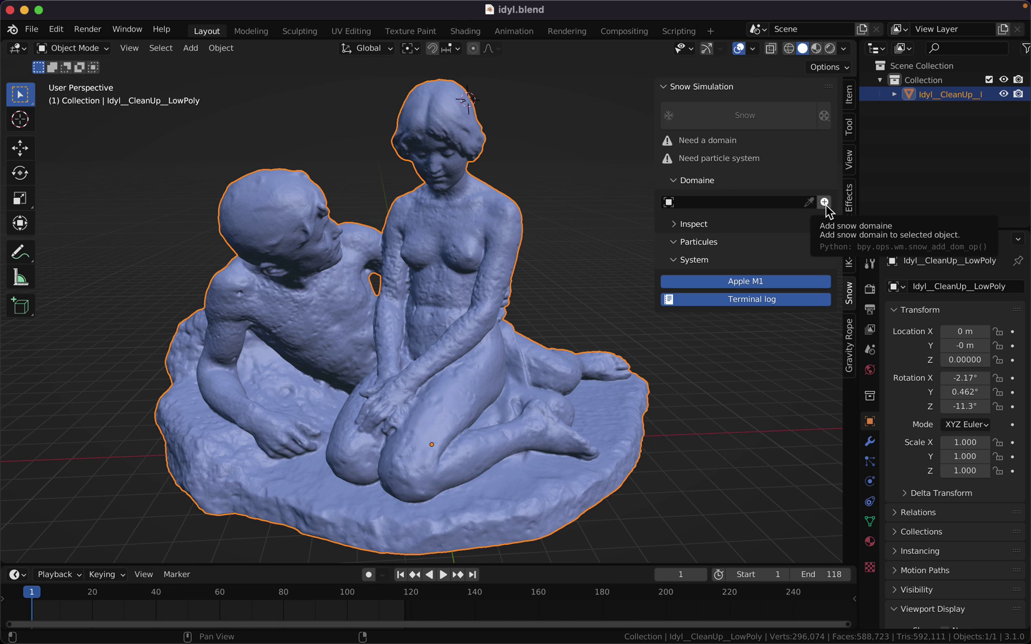
- Add a 32×32×32 snow domain box around the statue from the Snow panel's Domaine field
click(677, 181)
click(677, 182)
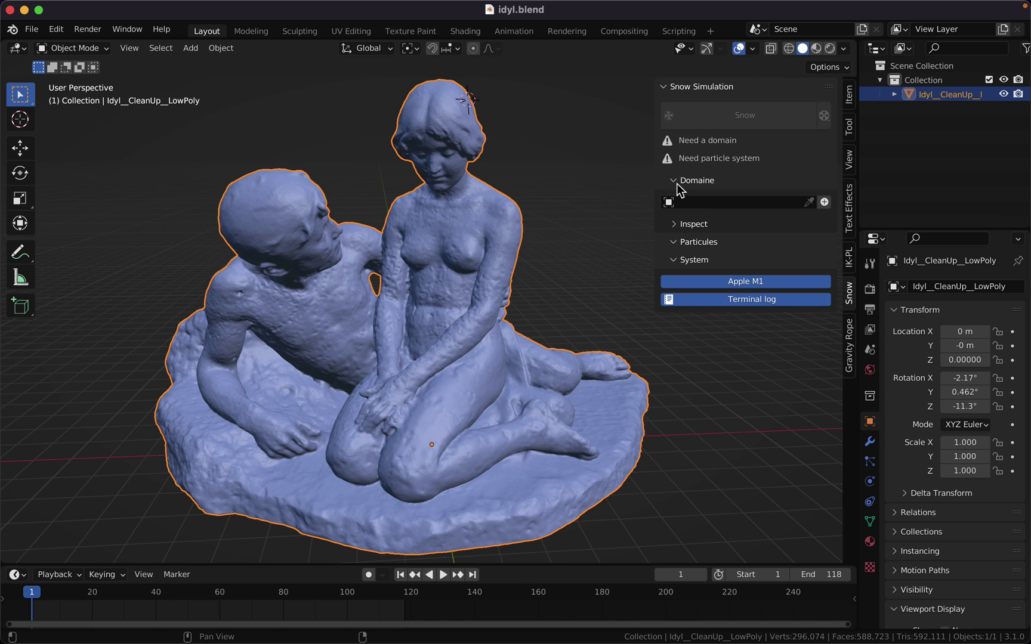
click(823, 202)
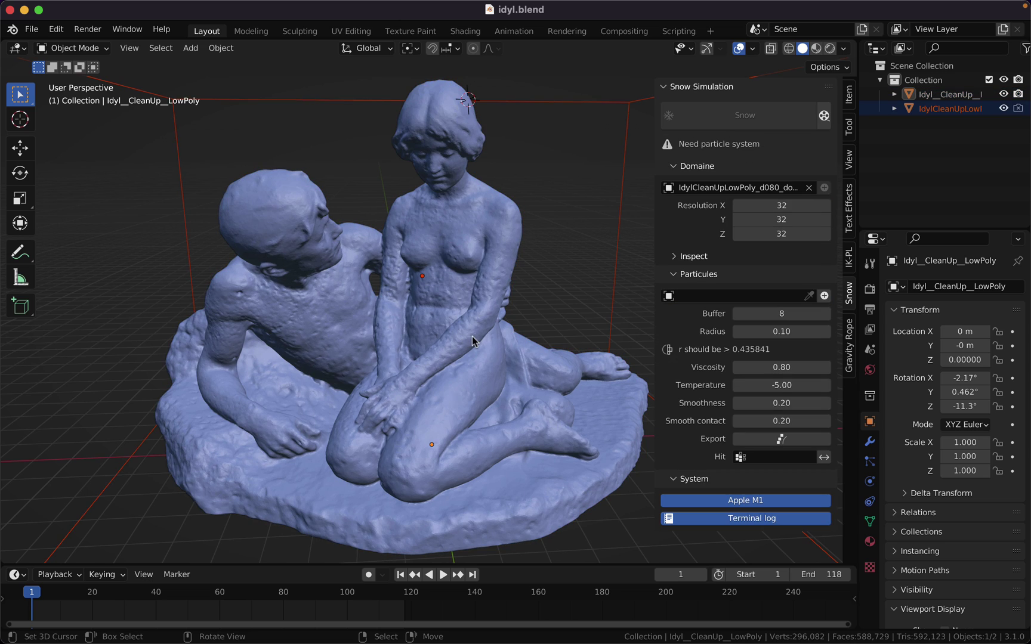
middle_drag(375, 328, 344, 347)
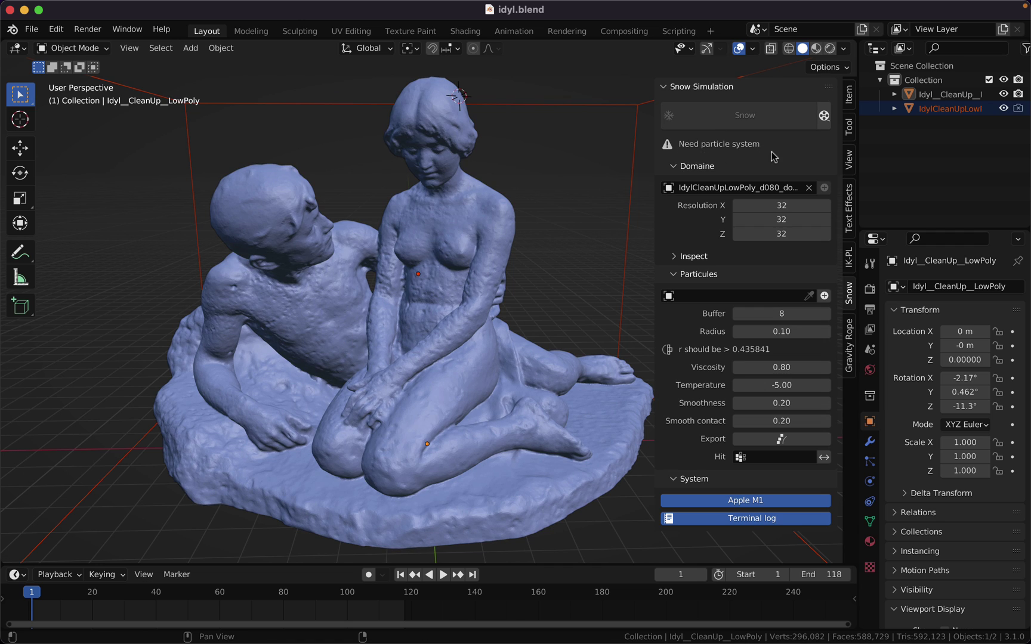
click(674, 276)
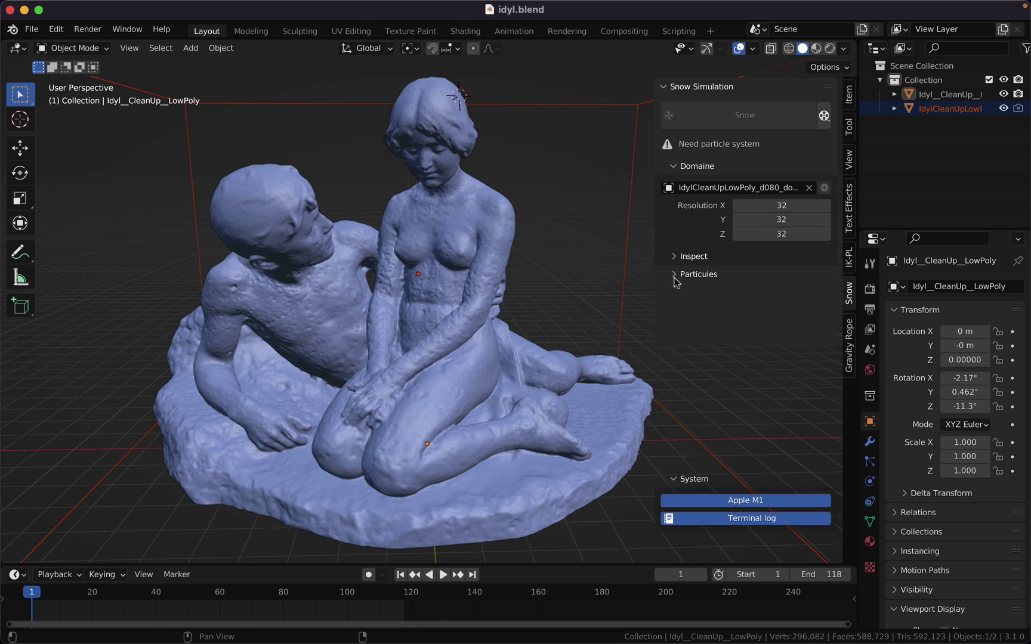
click(674, 276)
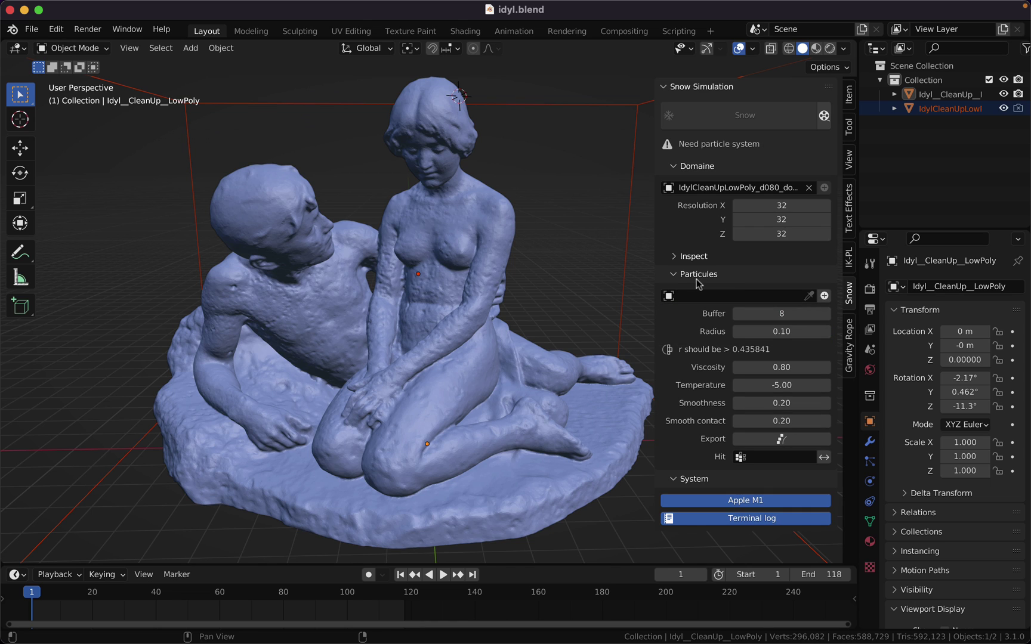
- Create a 1000-particle snow emitter plane above the statue and zoom out to see the domain
click(726, 278)
click(726, 278)
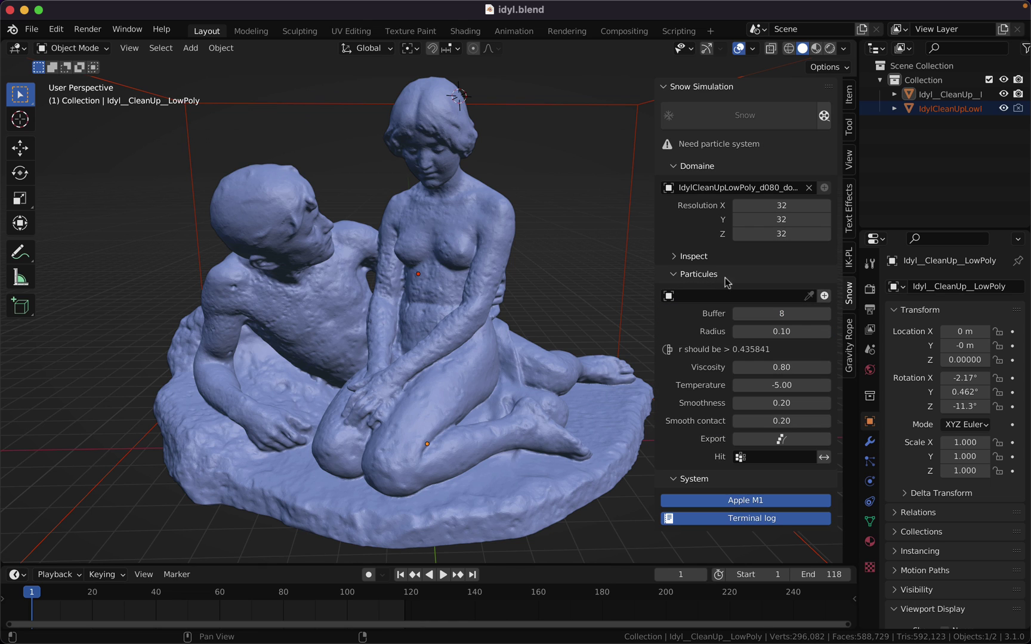
click(824, 296)
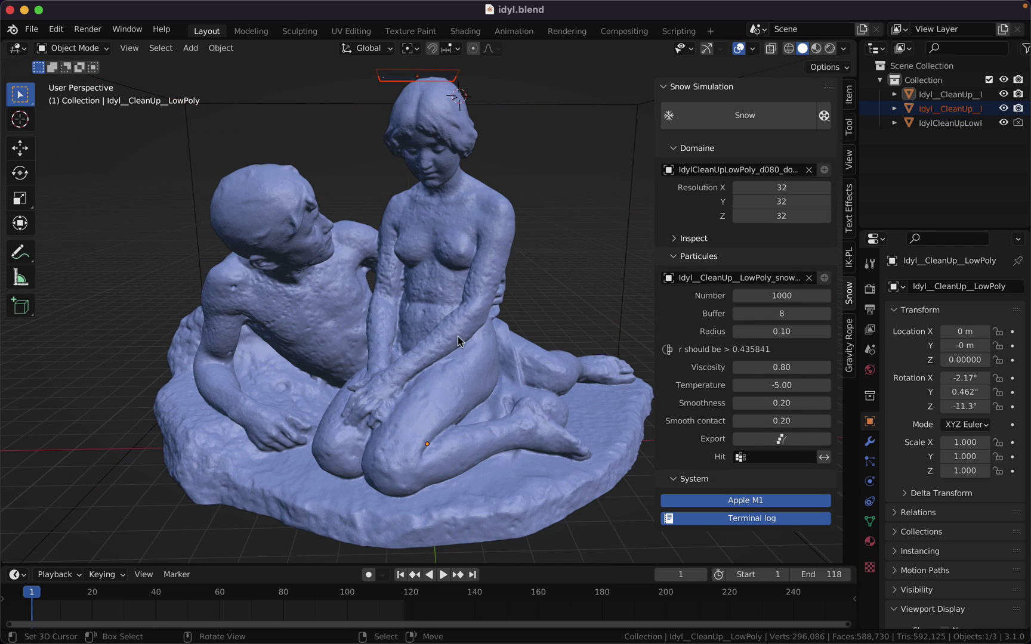
middle_drag(471, 296, 403, 319)
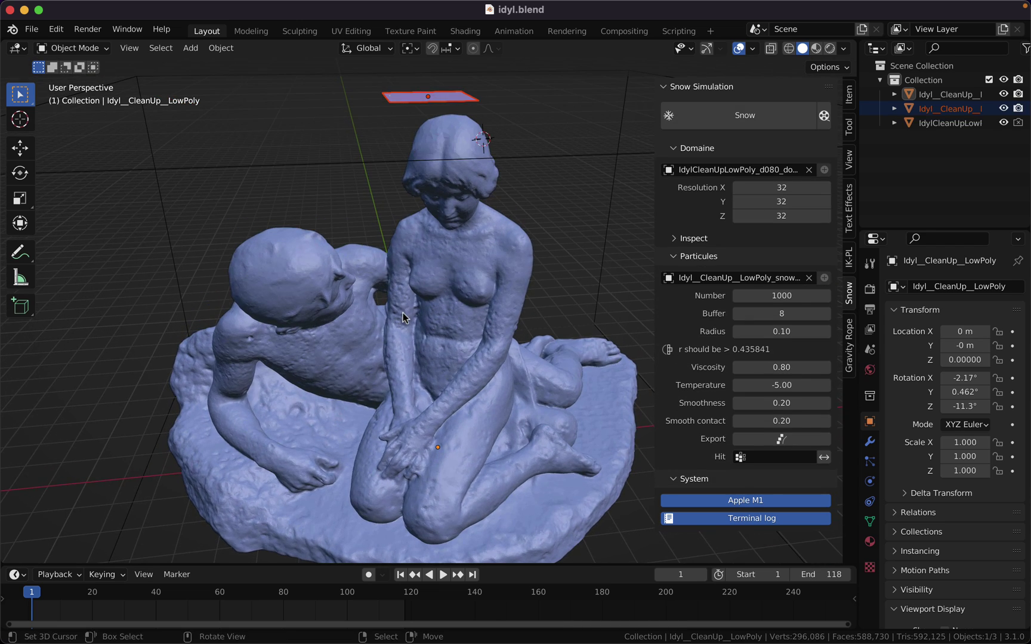
scroll(403, 319, down, 4)
middle_drag(523, 322, 485, 306)
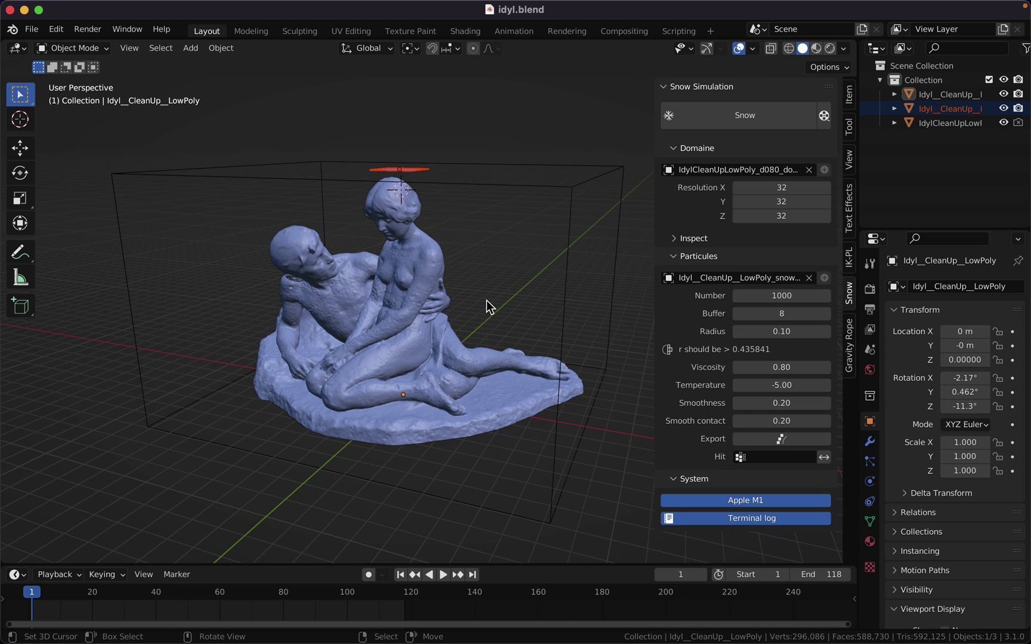
middle_drag(455, 374, 431, 374)
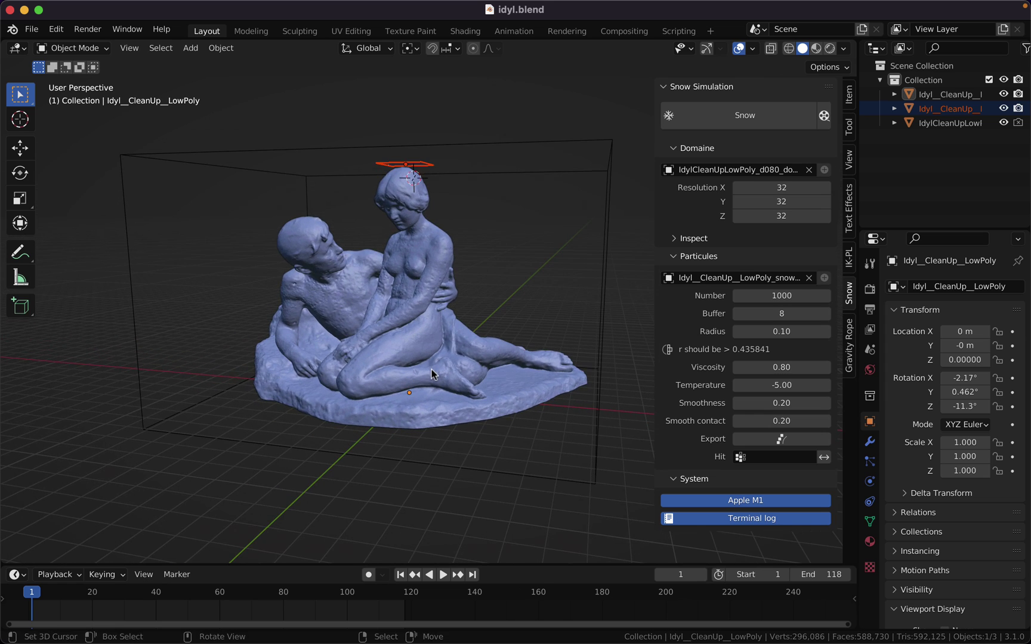
- Play the falling snow and scale the emitter plane up to 7.231 to cover the domain top
click(443, 574)
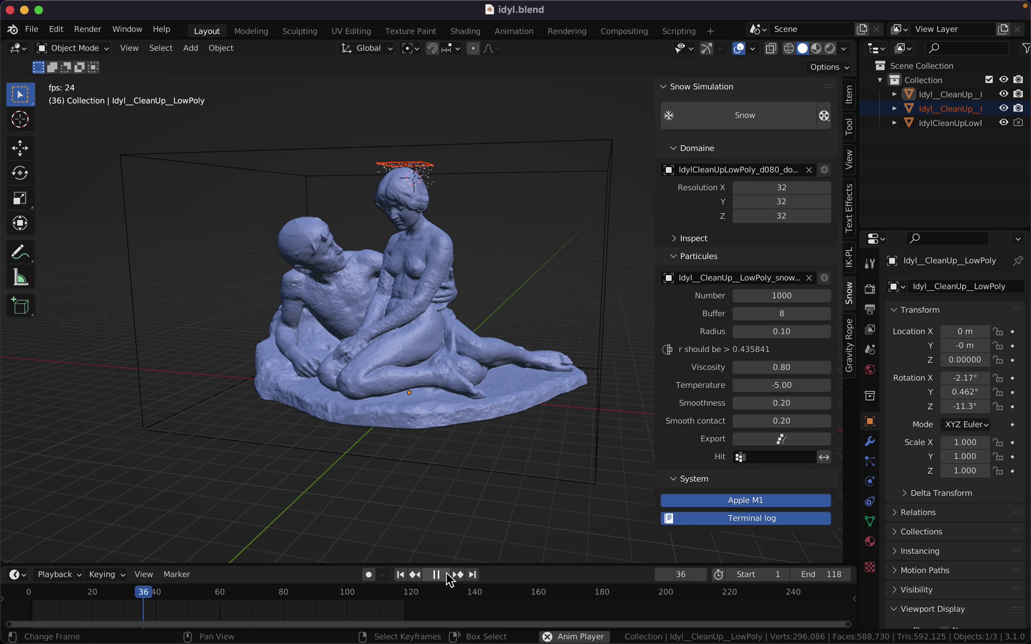
key(s)
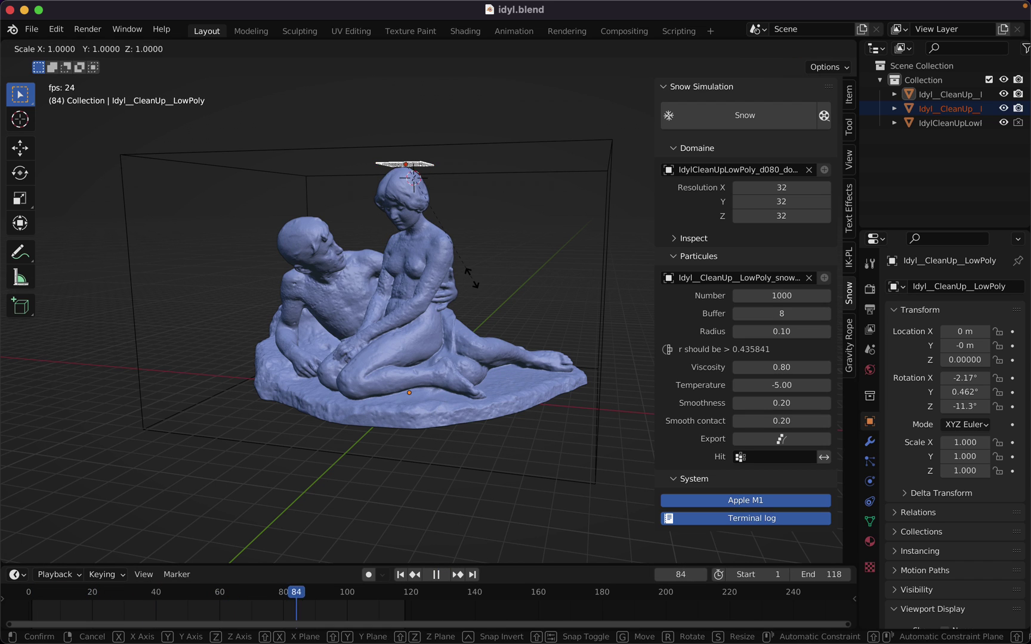
click(81, 354)
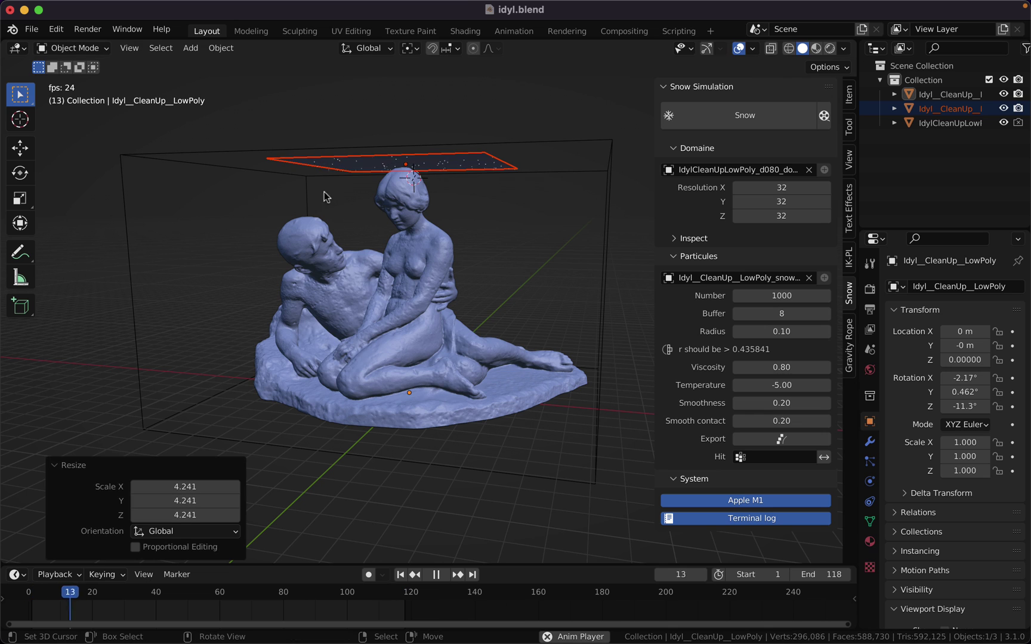
key(s)
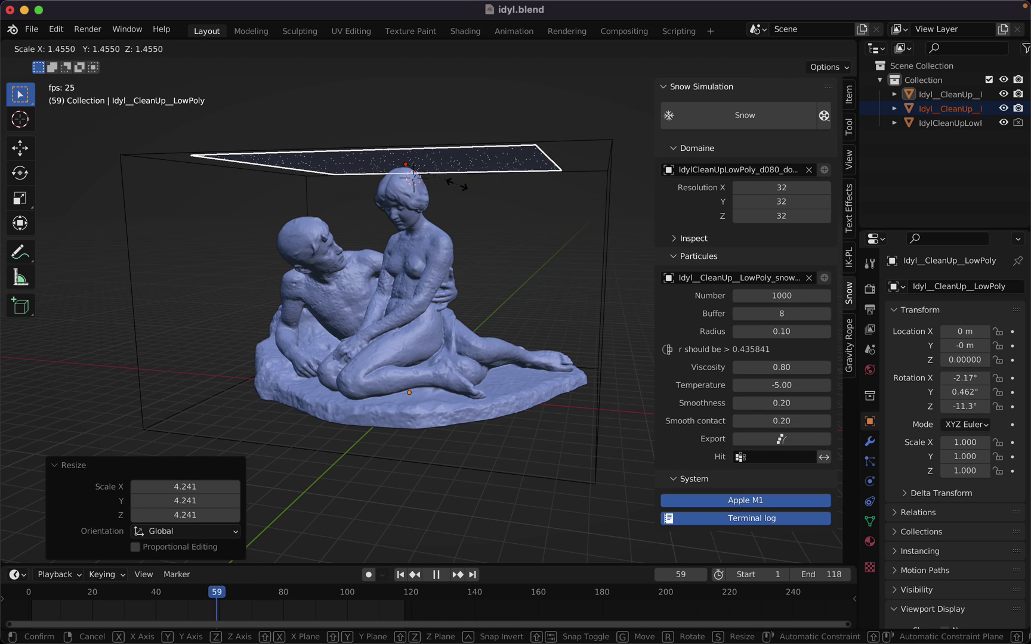
click(465, 186)
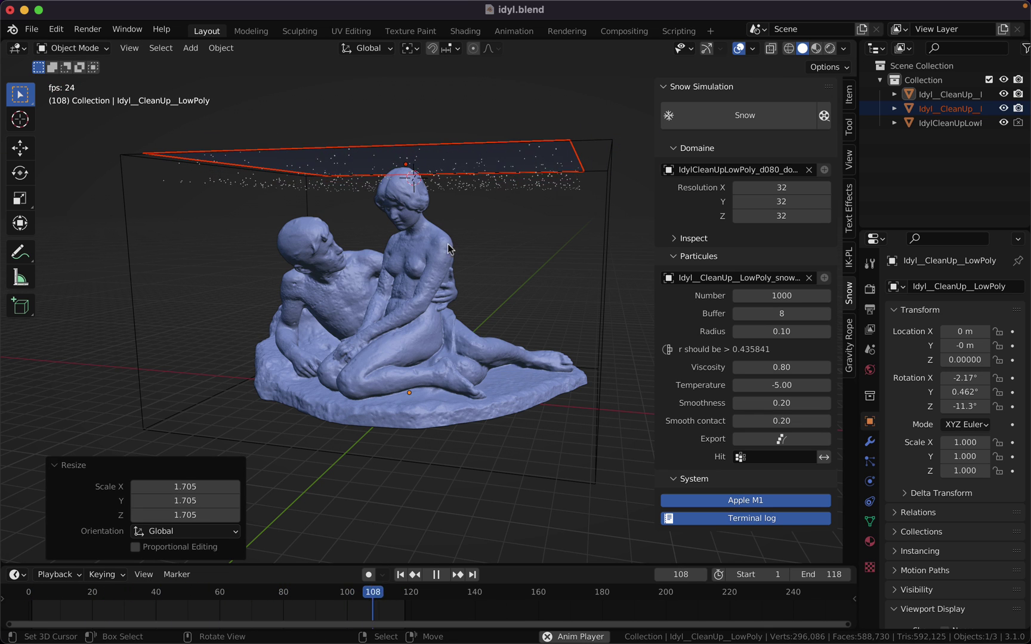
mouse_move(507, 254)
middle_down()
mouse_move(488, 249)
mouse_move(515, 249)
mouse_move(515, 262)
mouse_move(502, 253)
middle_up()
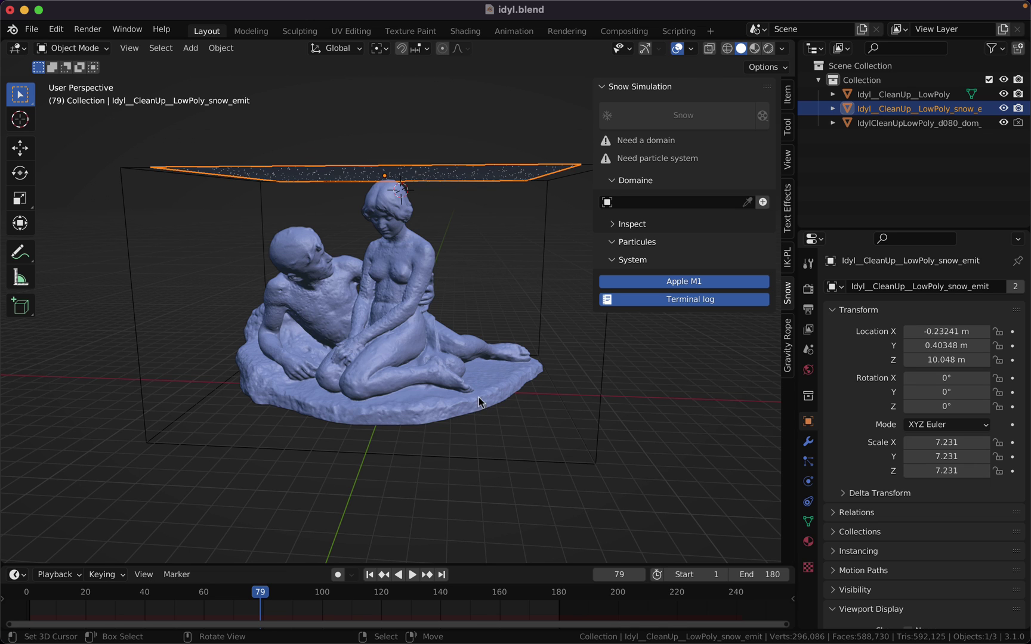
- Reposition the emitter plane and set its particle system to 6000 particles ending at frame 500
key(g)
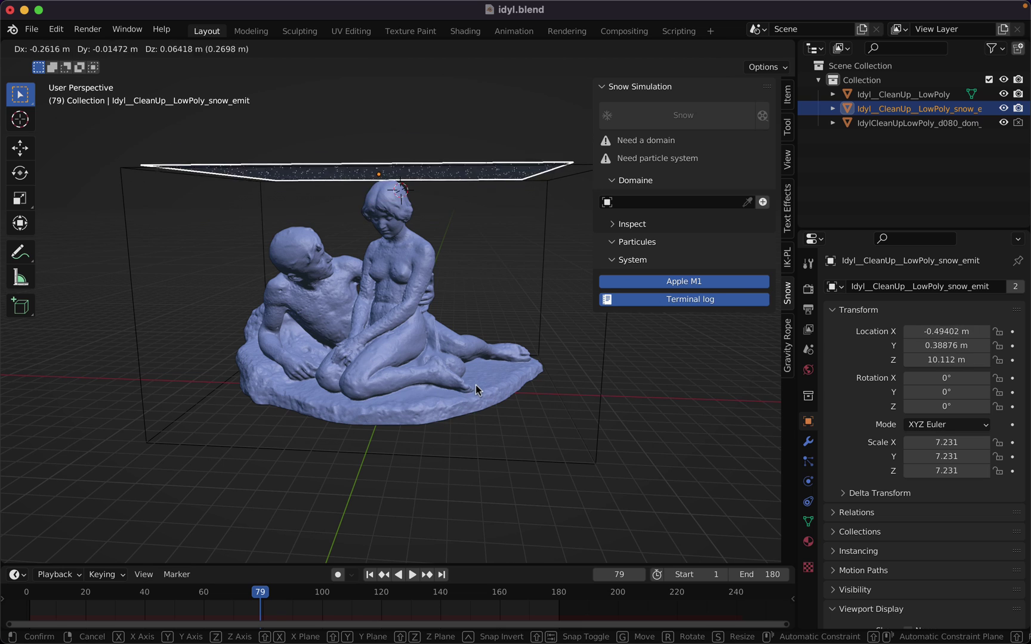
click(475, 384)
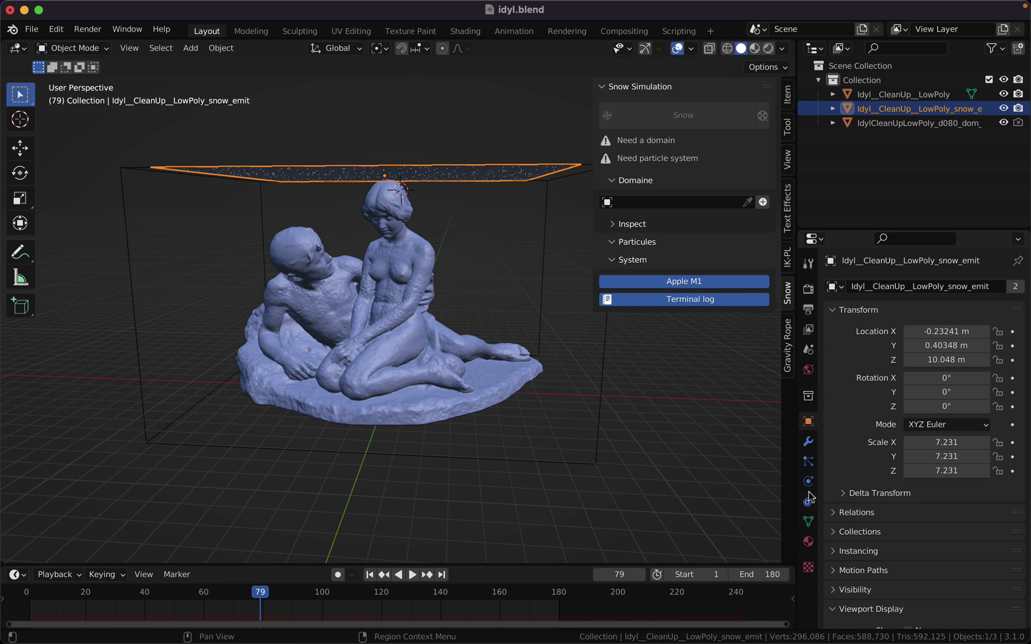
click(807, 461)
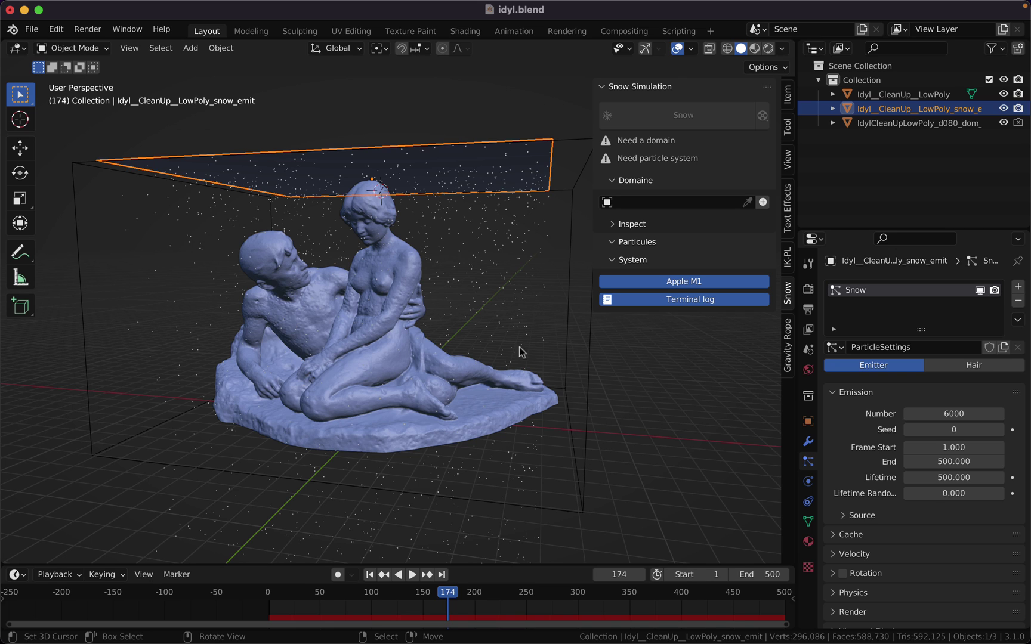
- Multiply the statue's snow domain resolution by 4, giving 128 on X, Y and Z
click(311, 317)
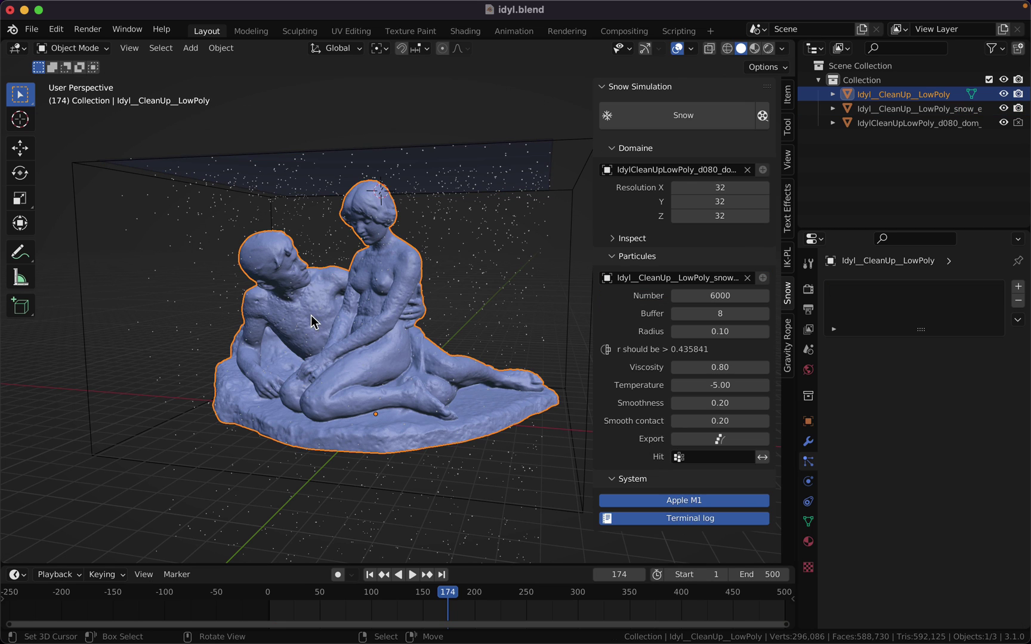
click(623, 148)
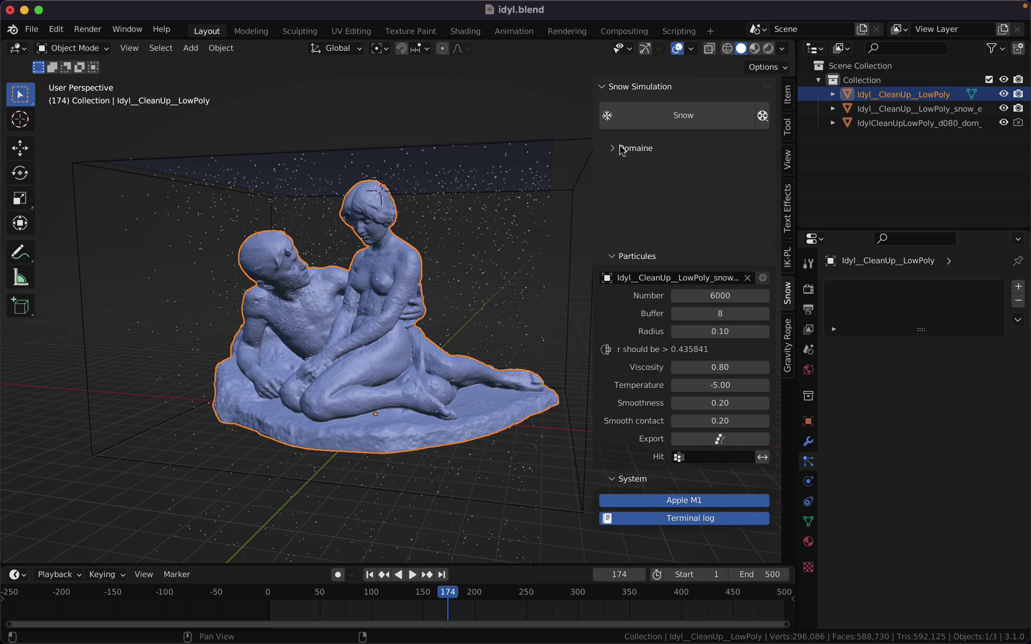
click(623, 148)
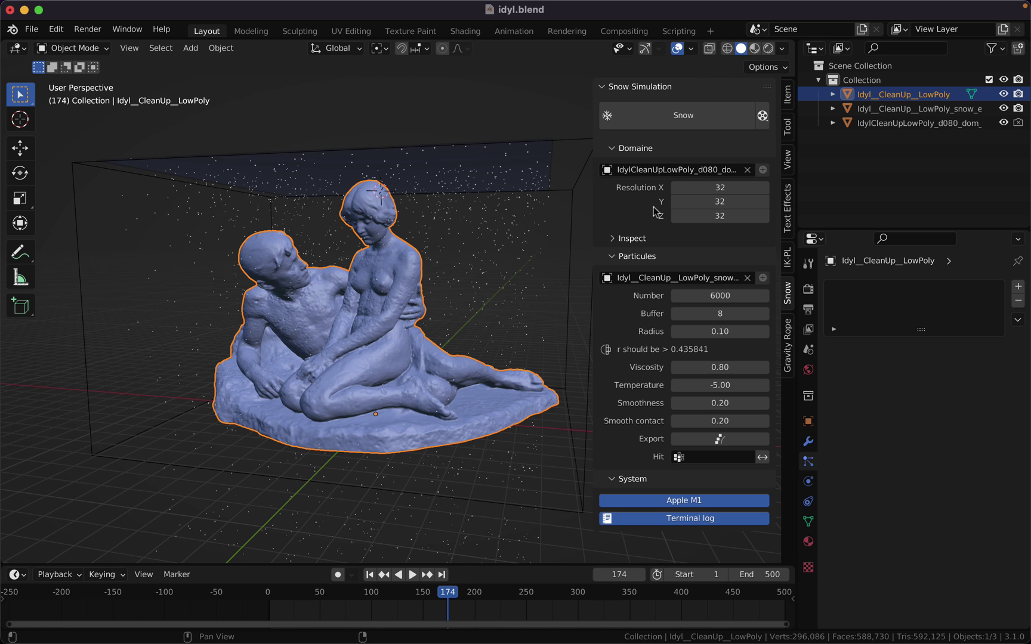
middle_drag(537, 287, 490, 331)
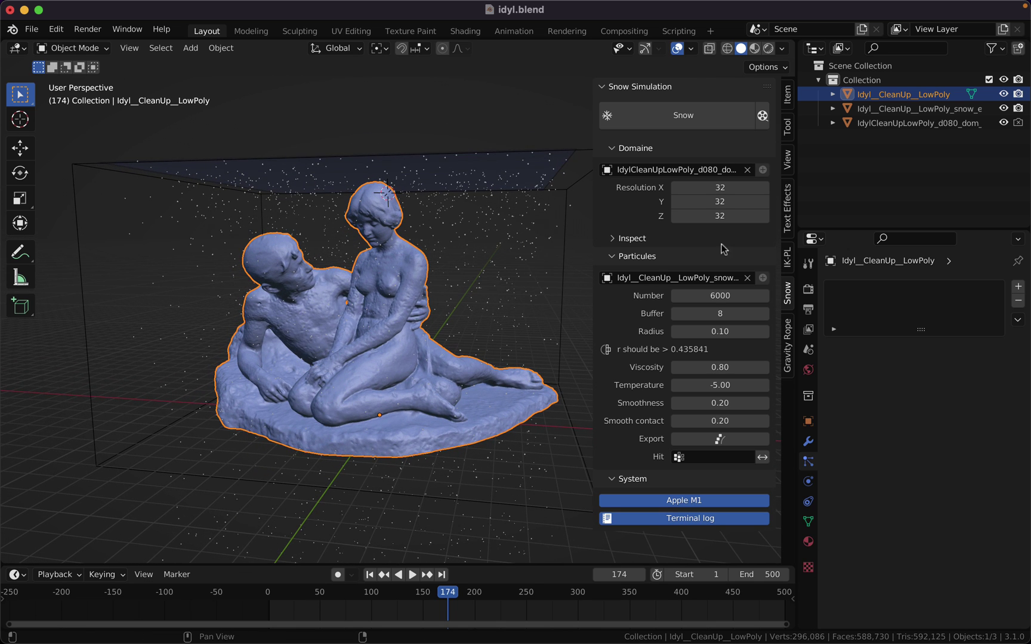
drag(703, 194, 703, 215)
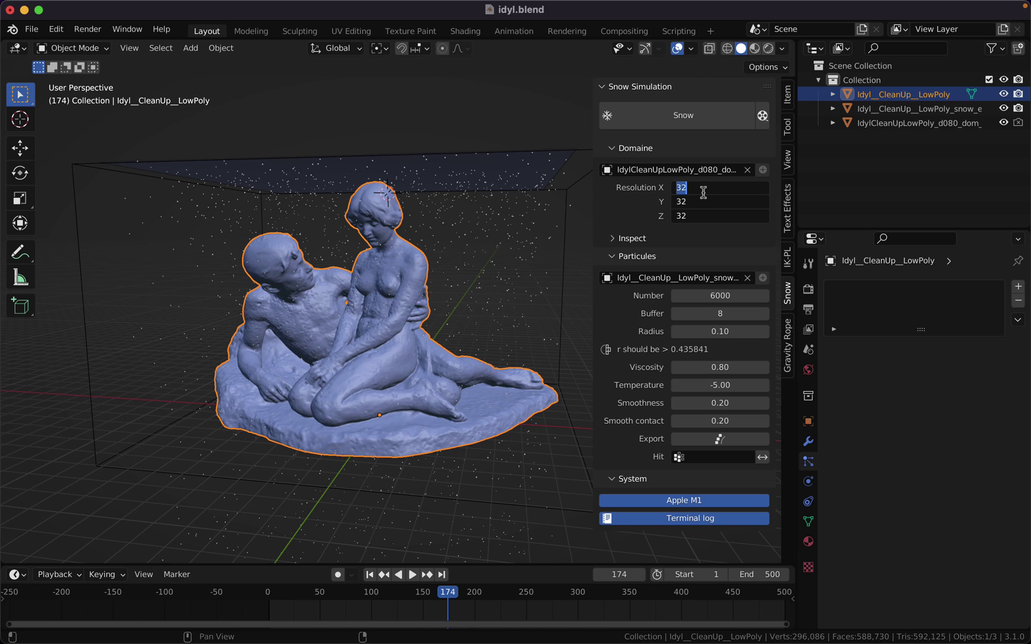
click(702, 192)
text(*4)
key(Return)
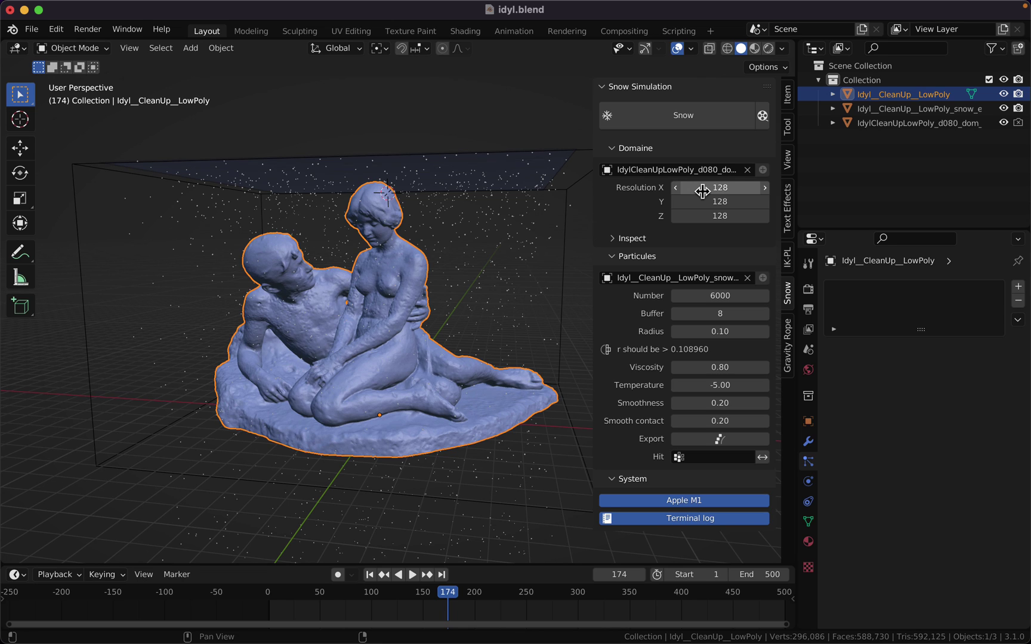
- Run the snow simulation over the statue and reveal its temporary cache folder path
click(677, 120)
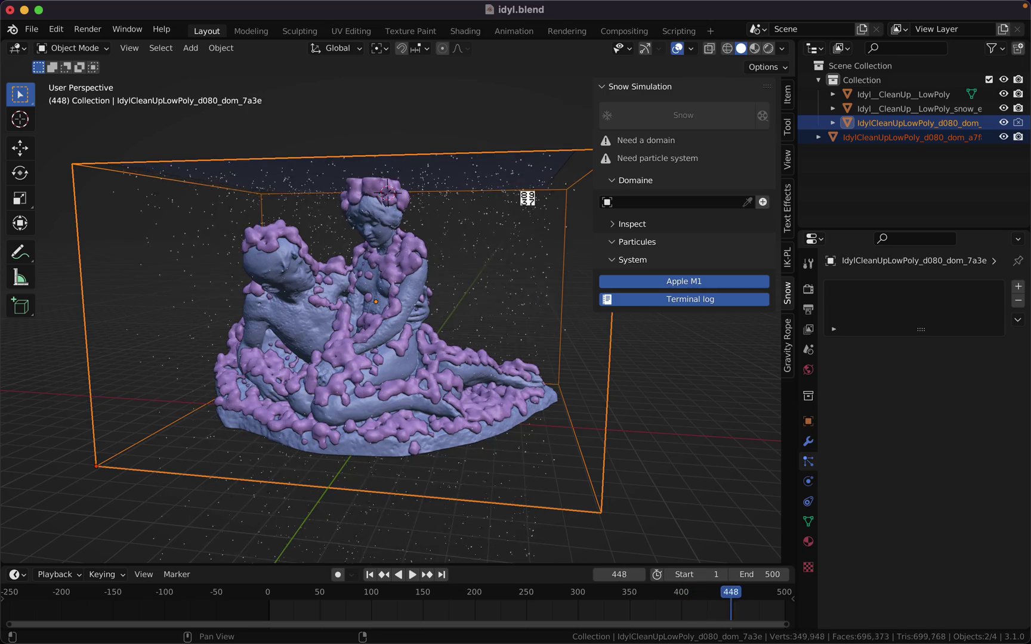
mouse_move(251, 322)
middle_down()
mouse_move(453, 325)
mouse_move(343, 310)
mouse_move(267, 319)
middle_up()
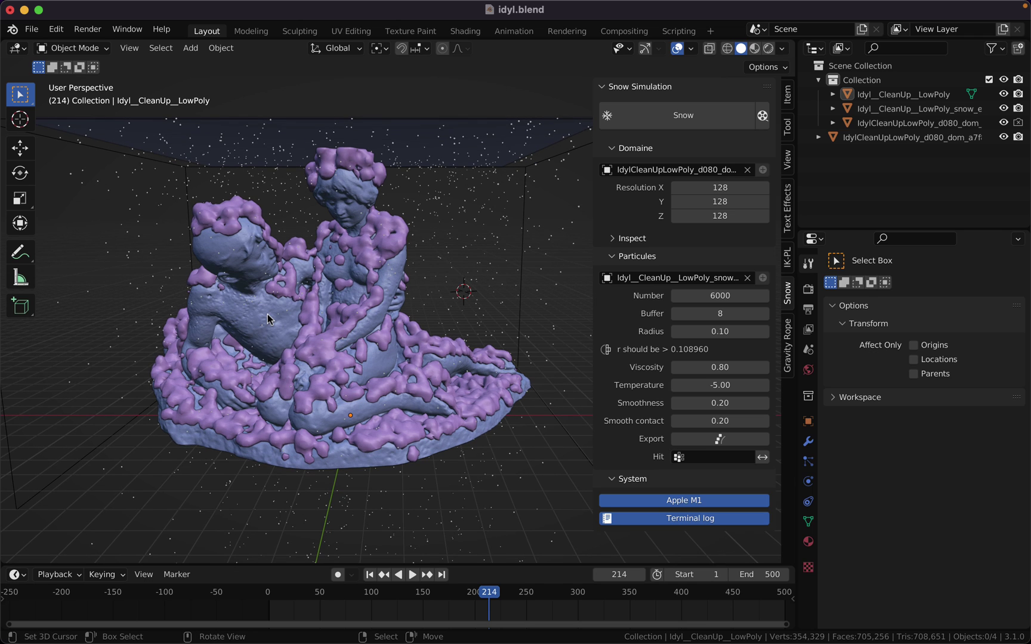
click(761, 117)
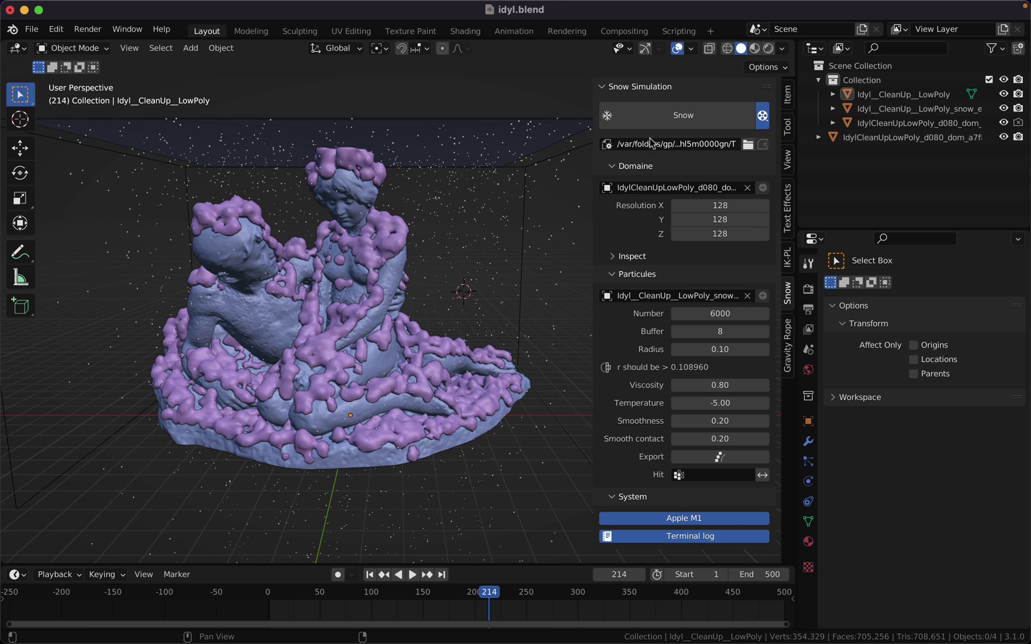
- Set the snow particle count to 8000 and switch to Front Orthographic view
click(719, 314)
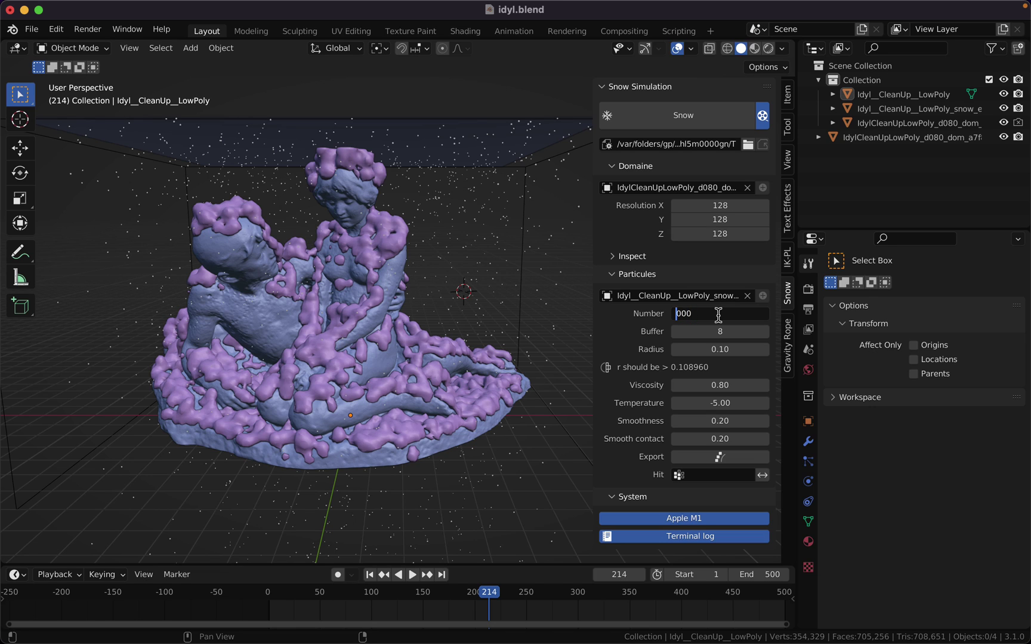
text(8)
key(Return)
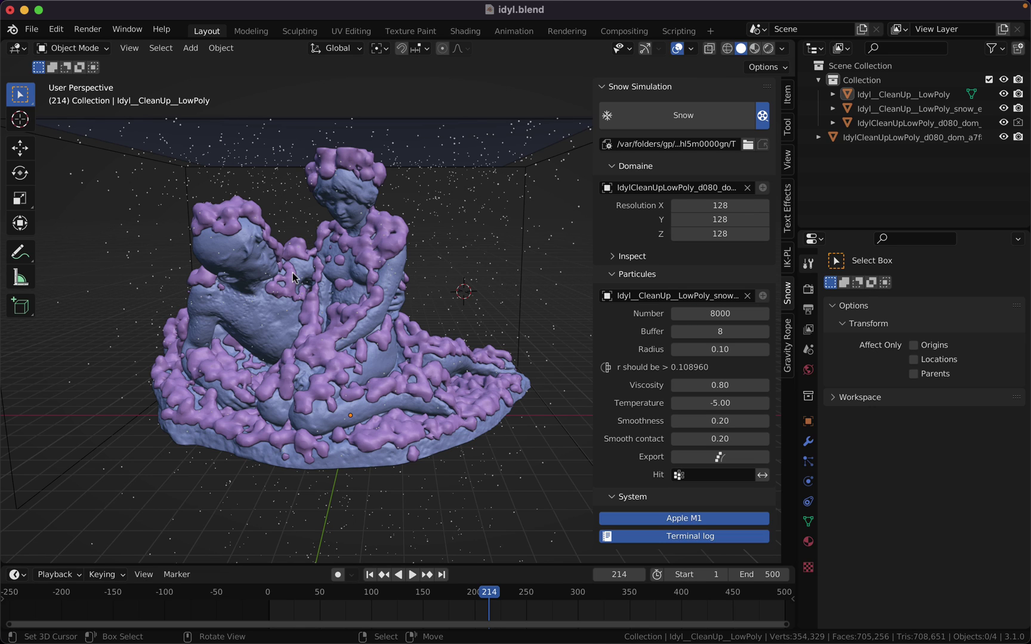
key(KP_1)
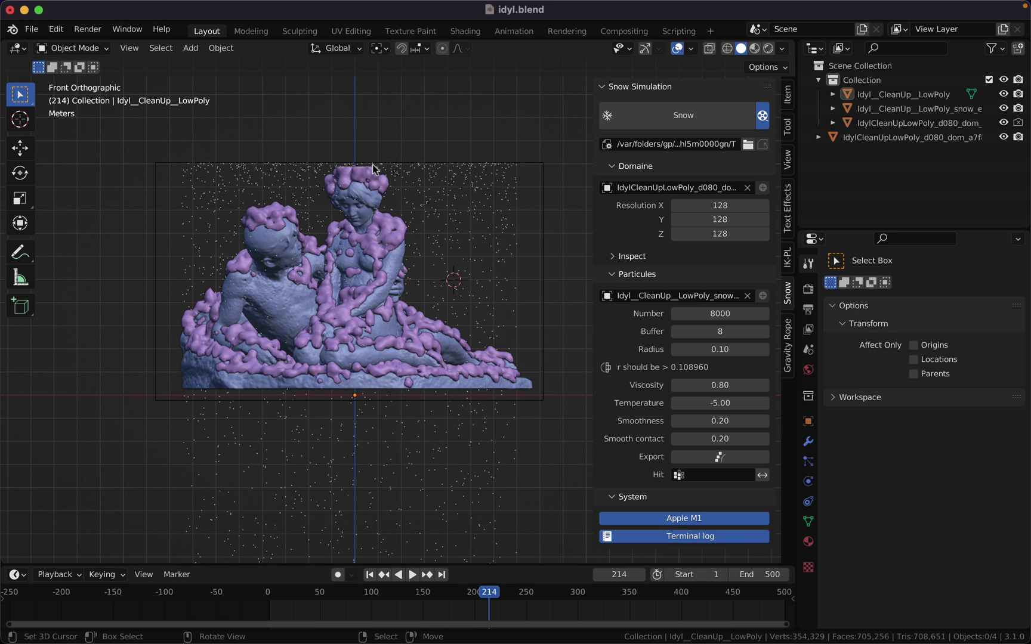
- Stretch the snow domain box to 1.404 on Z and raise it 2.41 m
drag(317, 169, 416, 174)
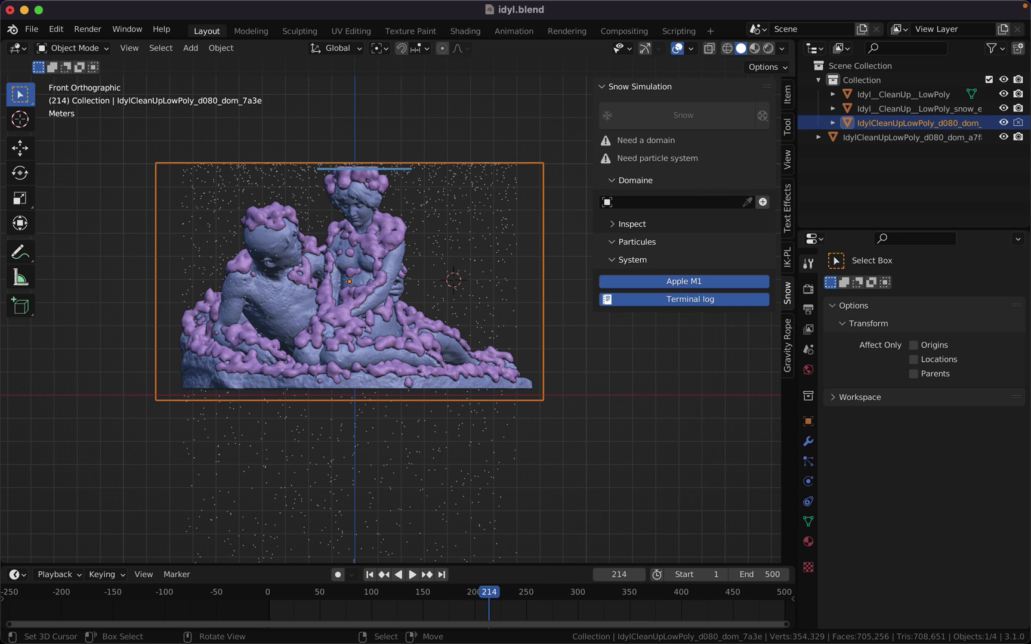
key(s)
key(z)
click(513, 483)
key(g)
key(z)
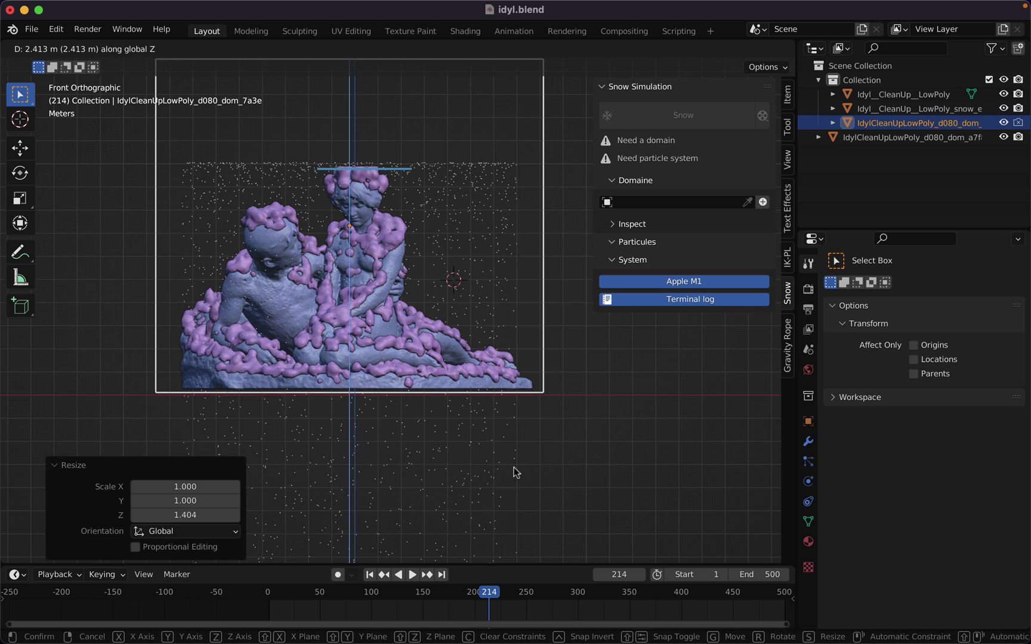
click(513, 473)
middle_drag(455, 398, 475, 424)
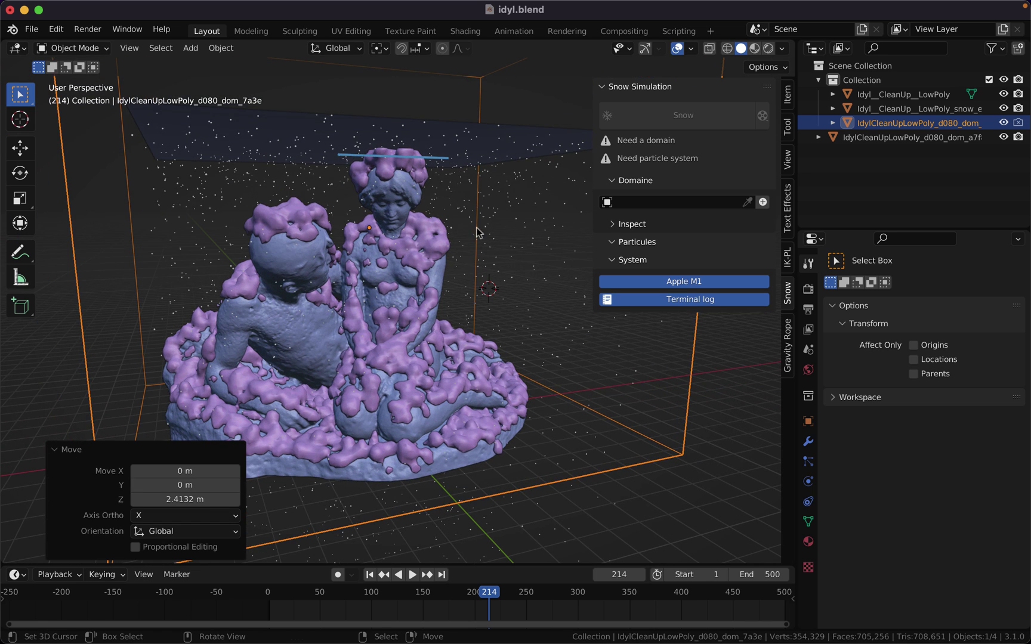
- Lift the emitter plane 4.3048 m to the top of the domain box, then reselect the statue
click(466, 154)
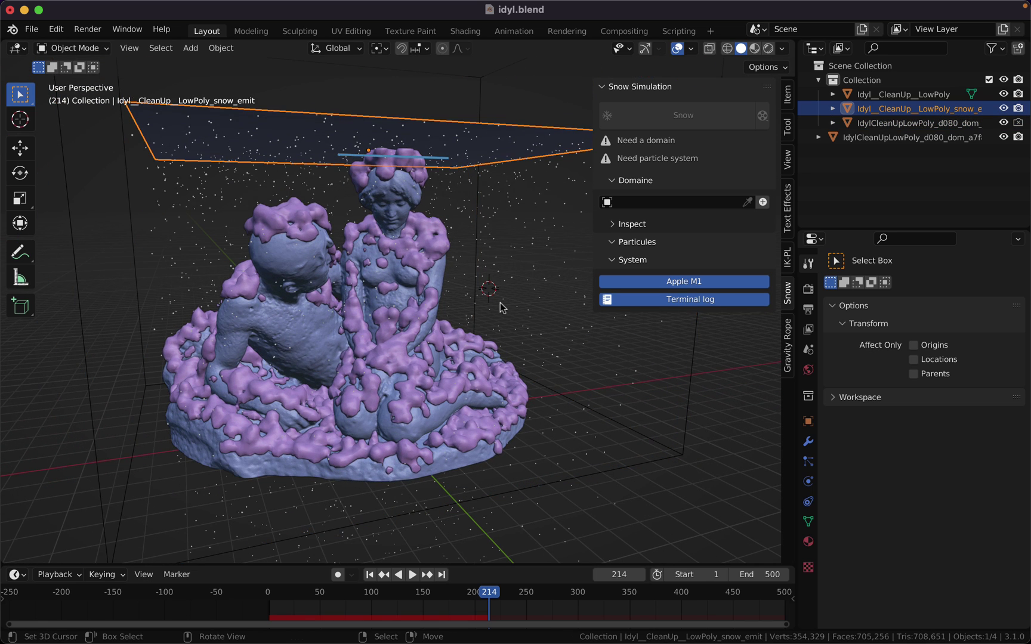
scroll(500, 304, down, 4)
key(g)
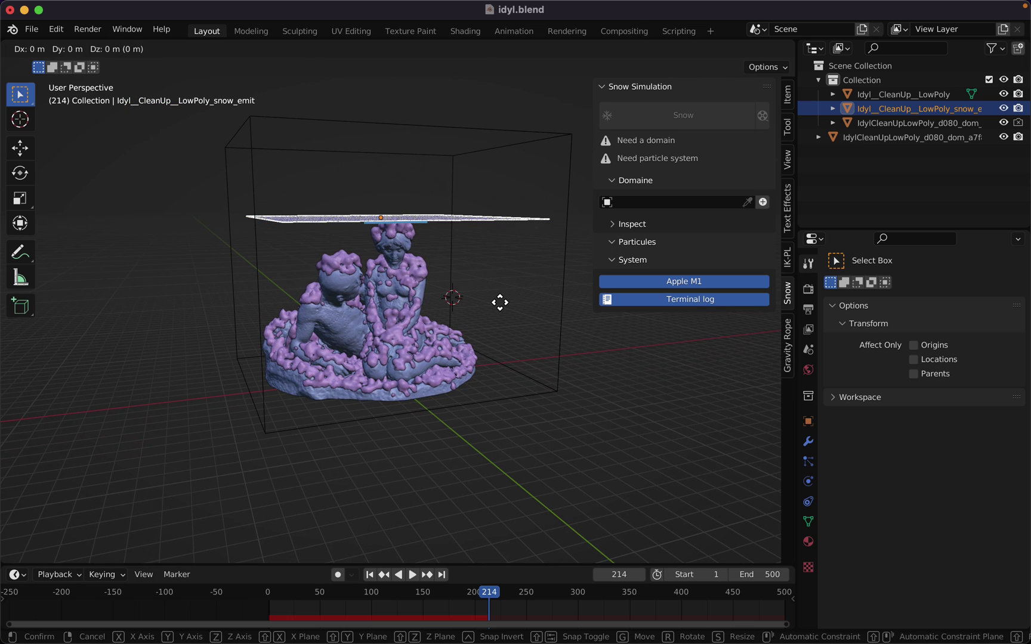
key(z)
click(492, 232)
middle_drag(526, 347, 487, 367)
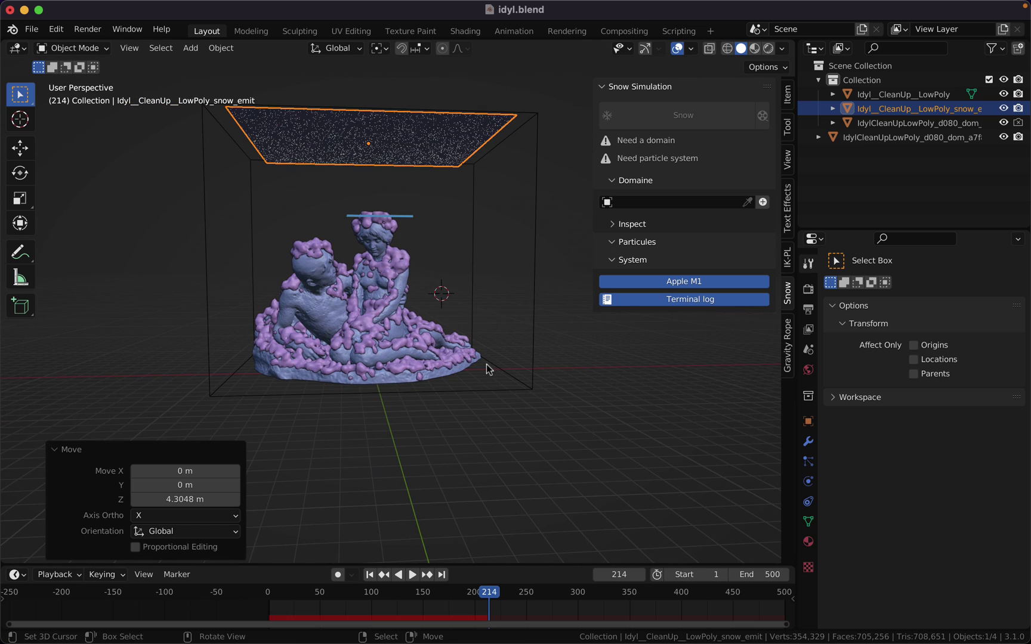
scroll(486, 364, up, 6)
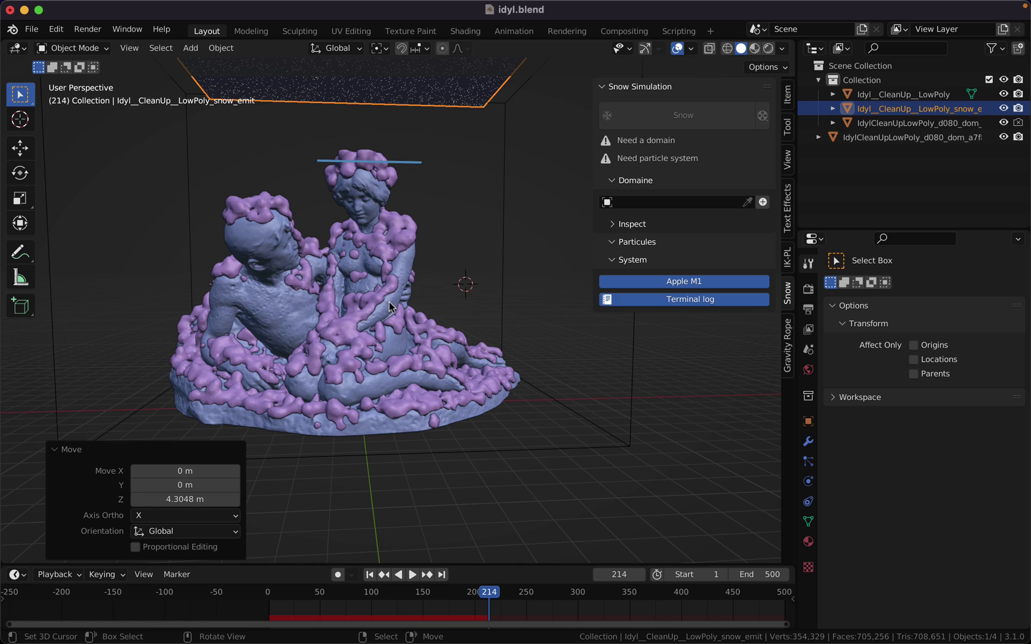
click(405, 266)
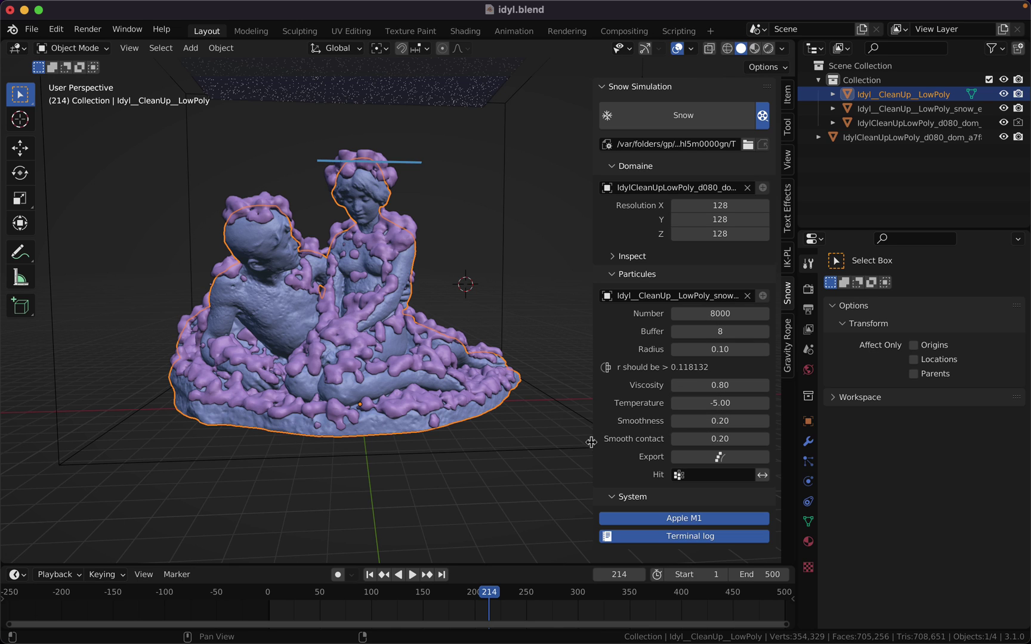
- Resize the N-panel sidebar and run the snow simulation on the statue
drag(591, 442, 516, 442)
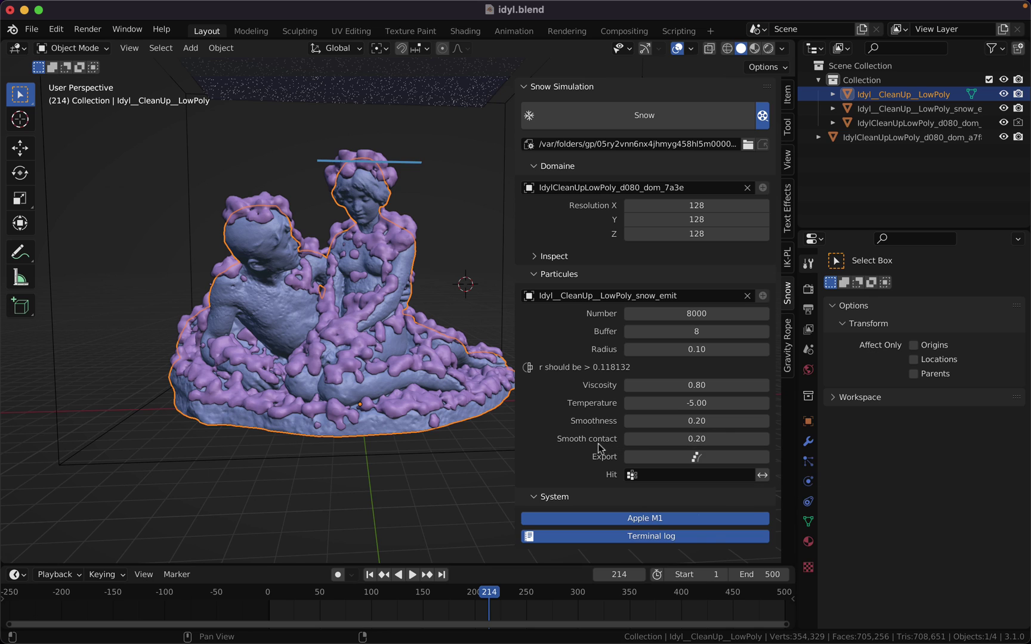
drag(599, 447, 600, 448)
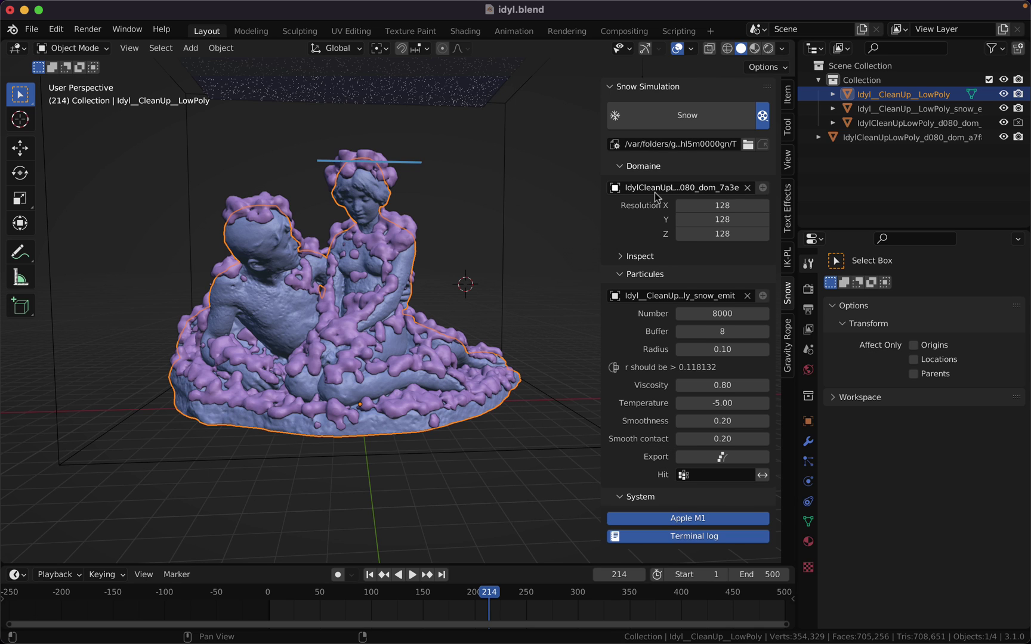
click(662, 119)
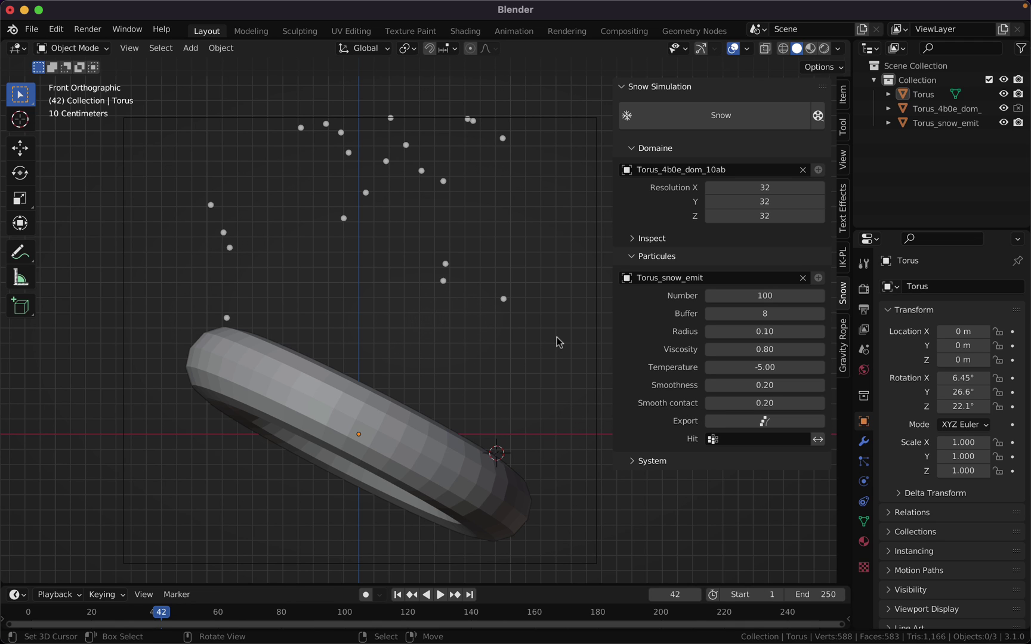
- Enter 0 for the torus Smooth contact, mark a resting particle, and rerun Snow to create Torus_4b0e_dom_051
click(764, 404)
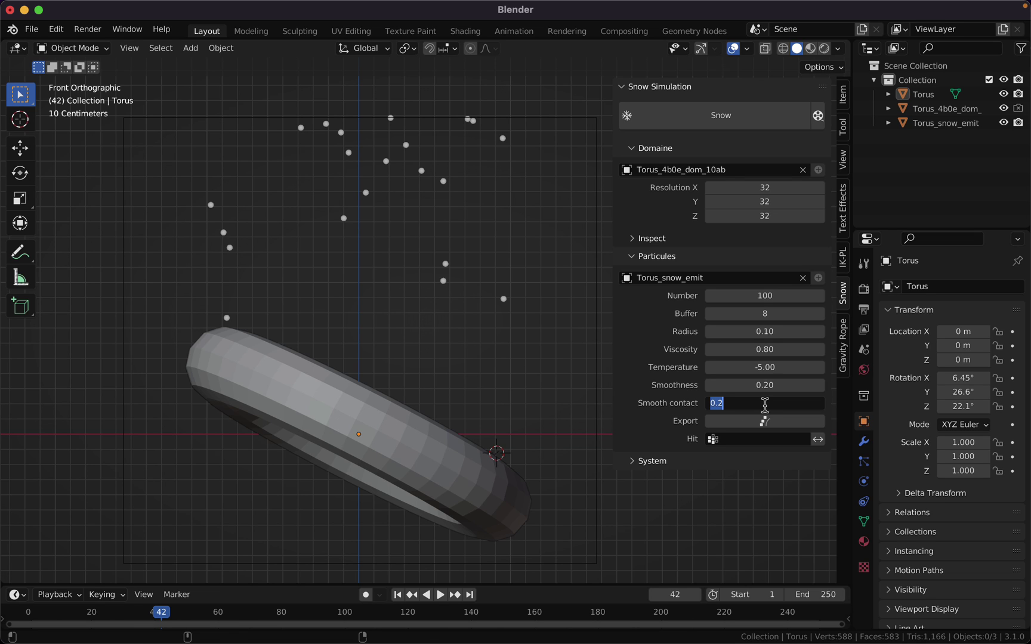
text(0)
key(Return)
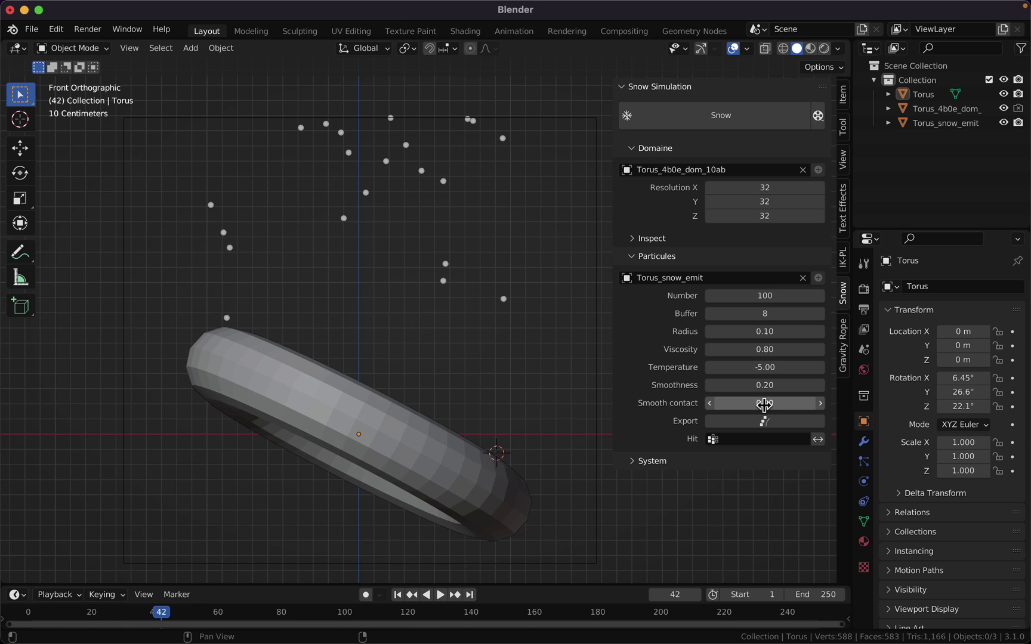
click(227, 318)
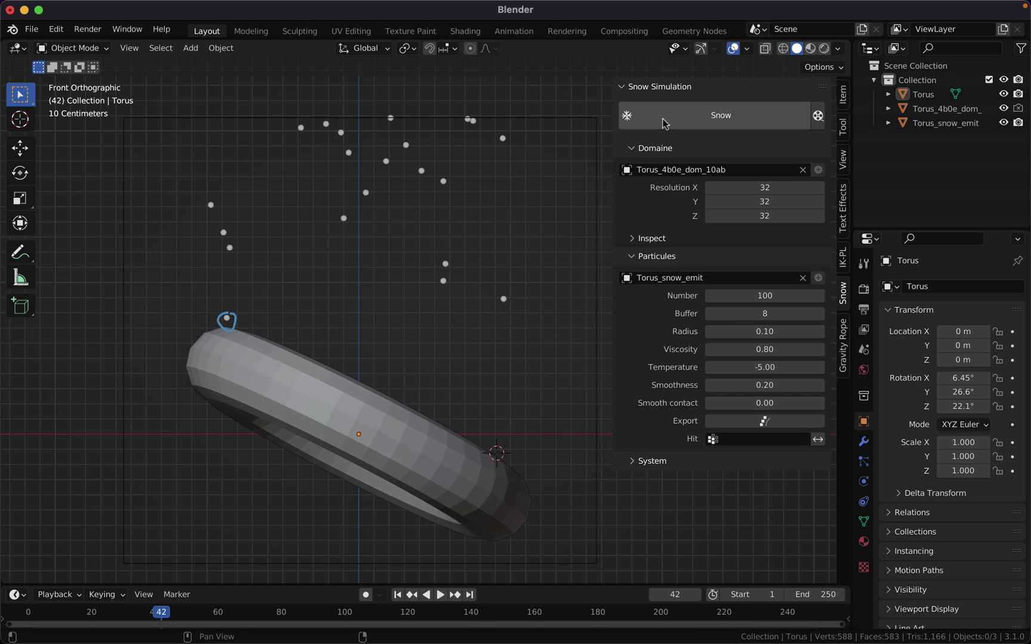
click(713, 122)
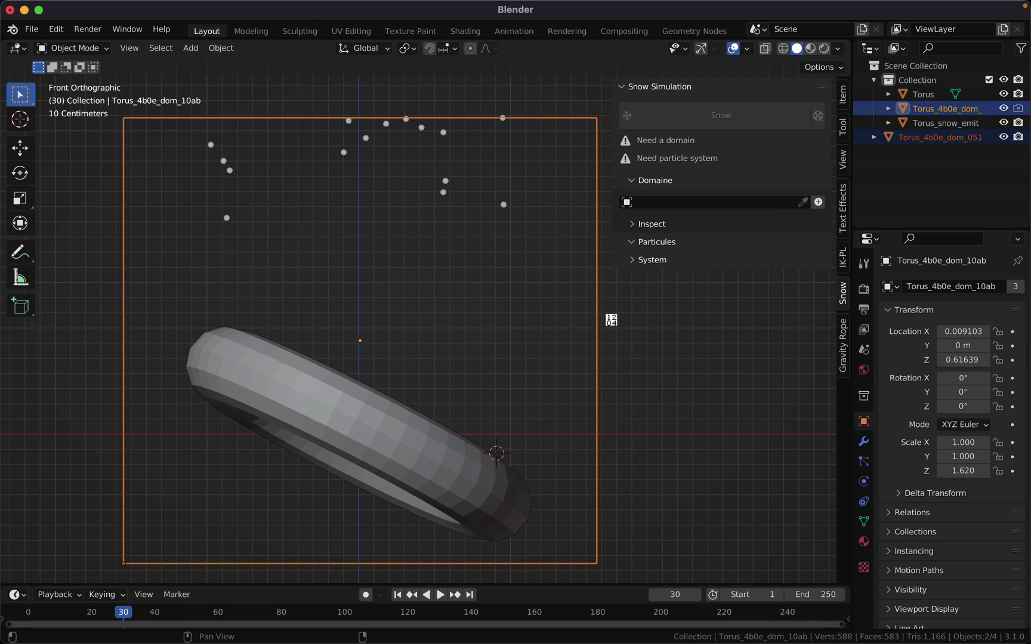
- Reselect the torus and change its Smooth contact value to 0.2
click(228, 318)
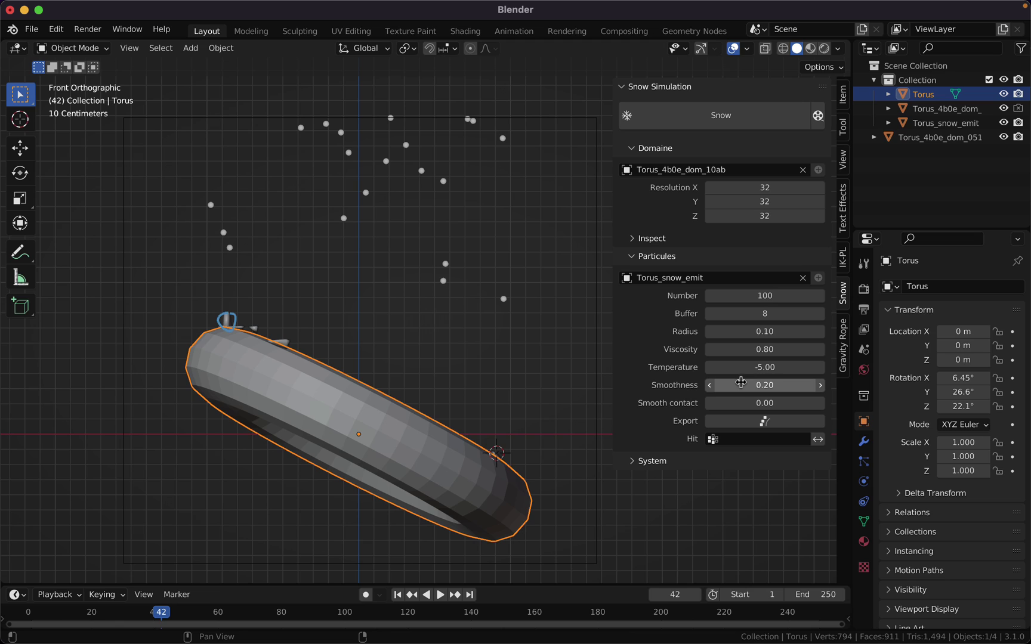
click(754, 404)
click(754, 403)
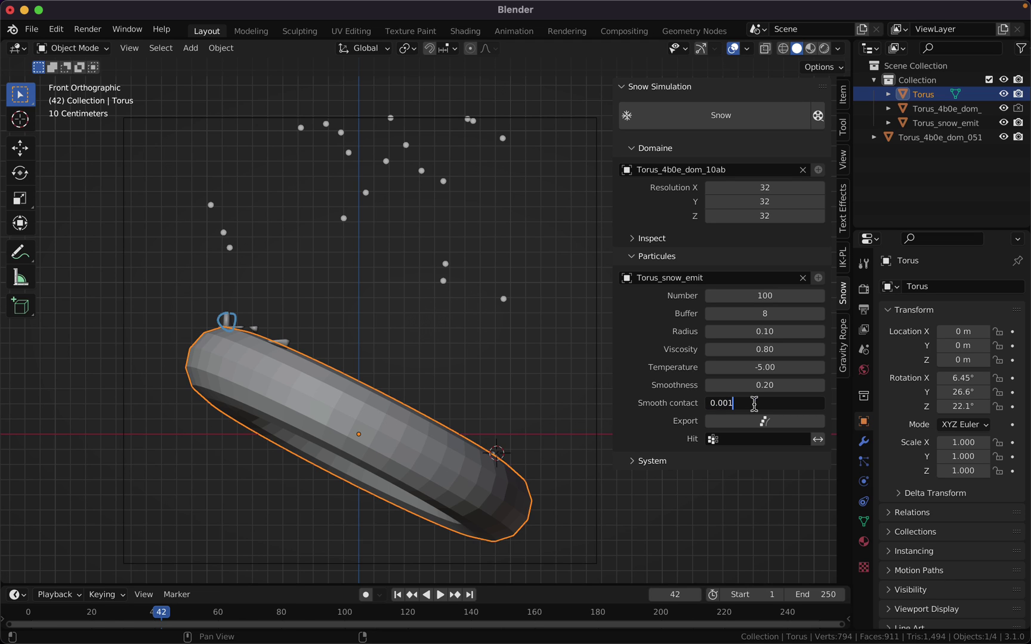
click(722, 402)
drag(718, 403, 762, 402)
text(2)
key(Return)
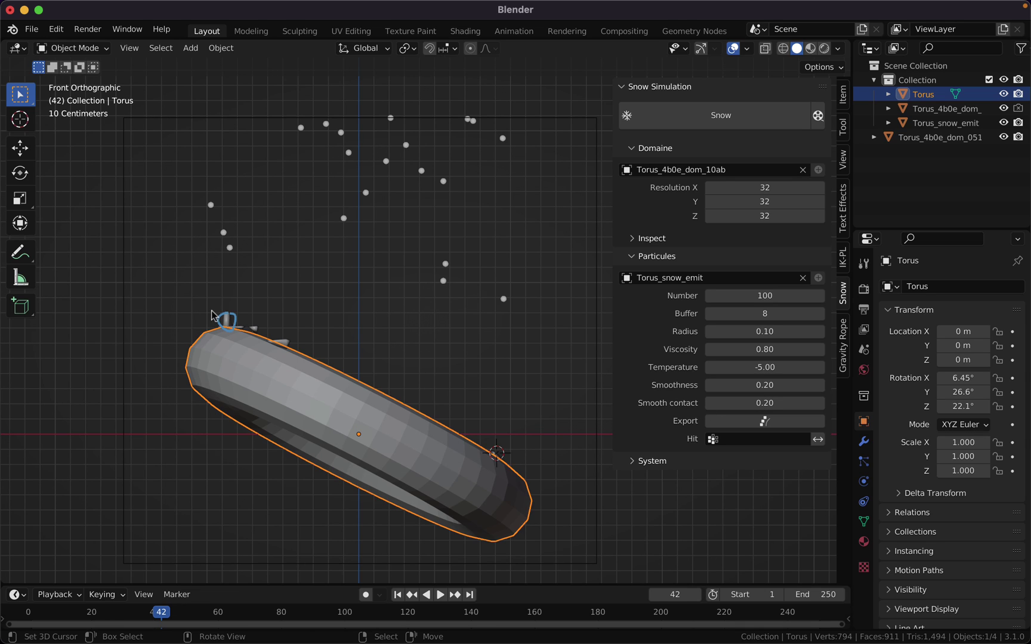
- Draw blue annotation strokes on both sides of the snow blob, adding a hook
mouse_move(218, 324)
mouse_down()
mouse_move(177, 321)
mouse_move(208, 303)
mouse_move(230, 270)
mouse_up()
drag(239, 311, 264, 296)
mouse_move(247, 320)
mouse_down()
mouse_move(286, 324)
mouse_move(175, 349)
mouse_move(190, 318)
mouse_up()
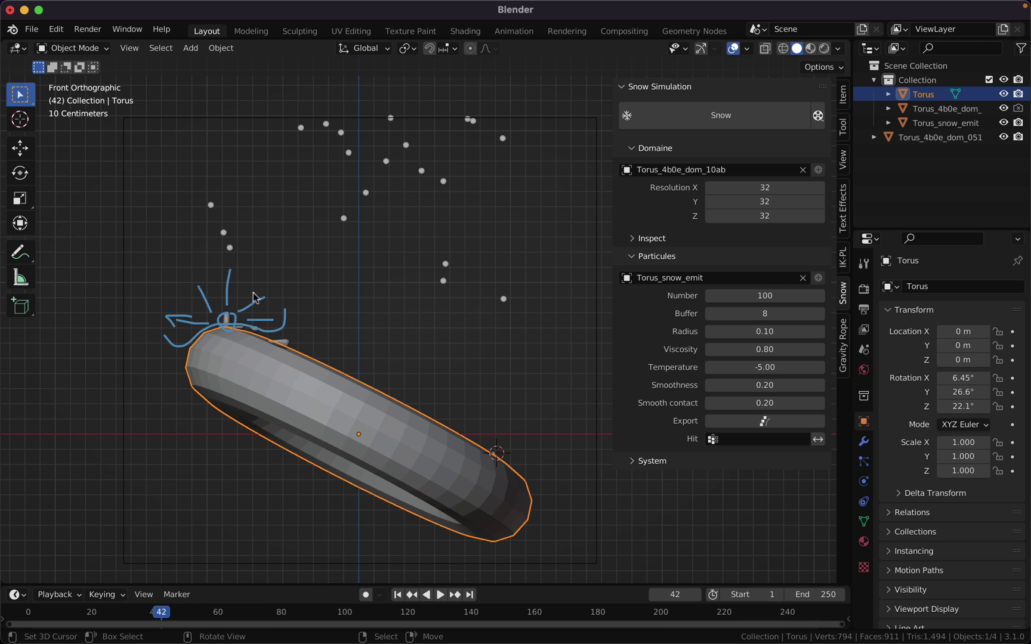
drag(253, 296, 266, 299)
- Rerun the torus Snow simulation, then watch the statue animation reach frame 418 with thick snow cover
click(717, 126)
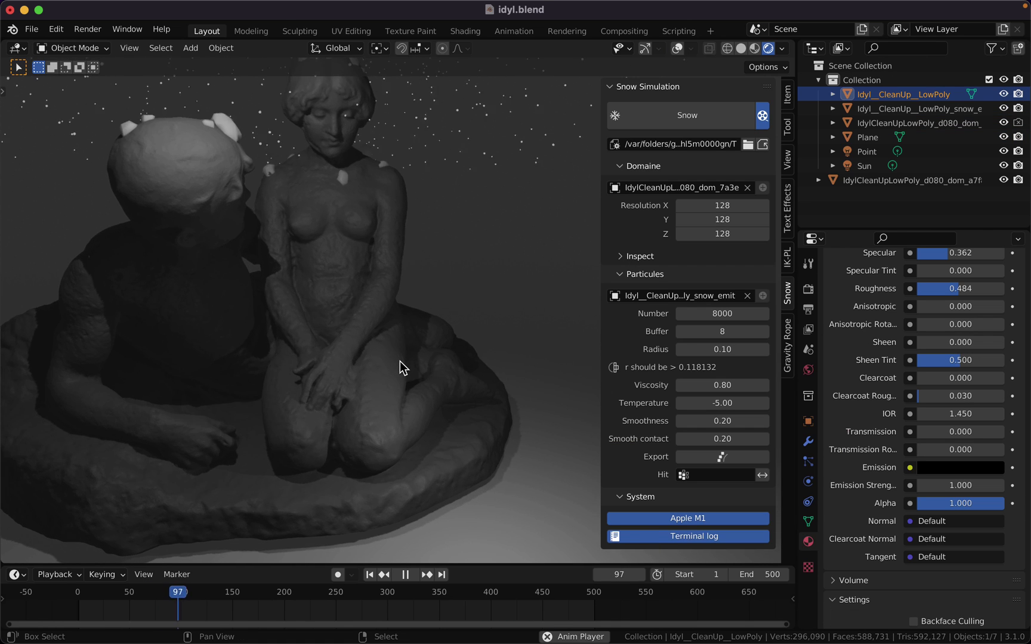
scroll(400, 361, left, 10)
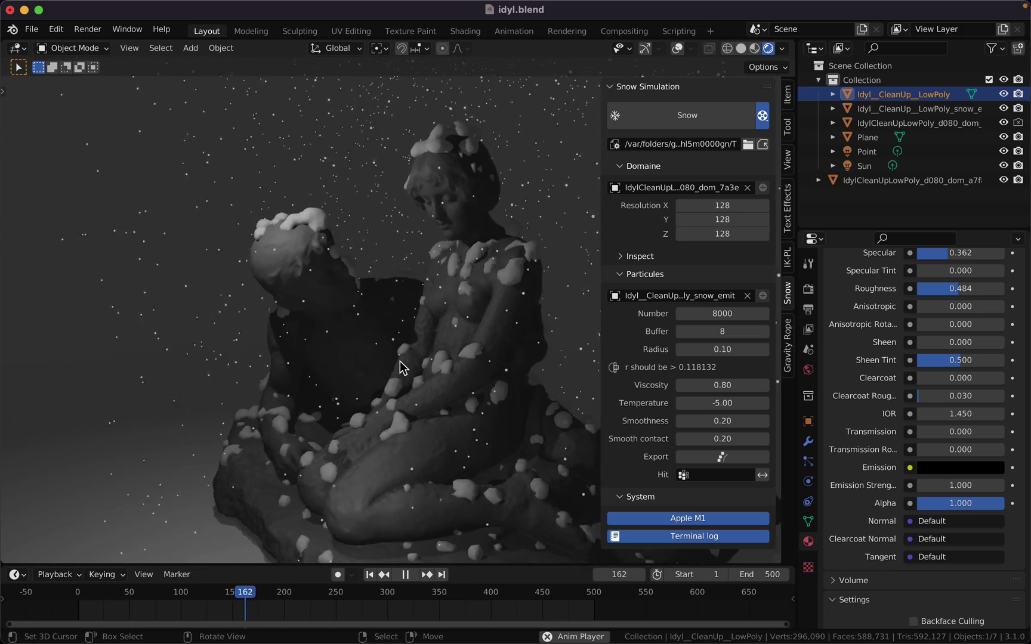
scroll(399, 361, left, 10)
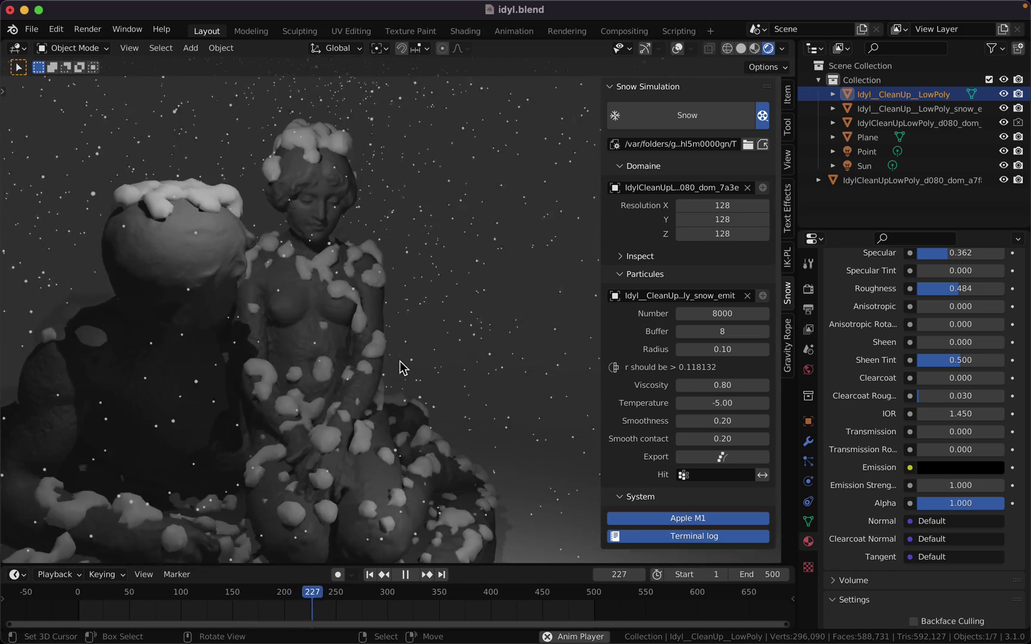
scroll(400, 361, left, 10)
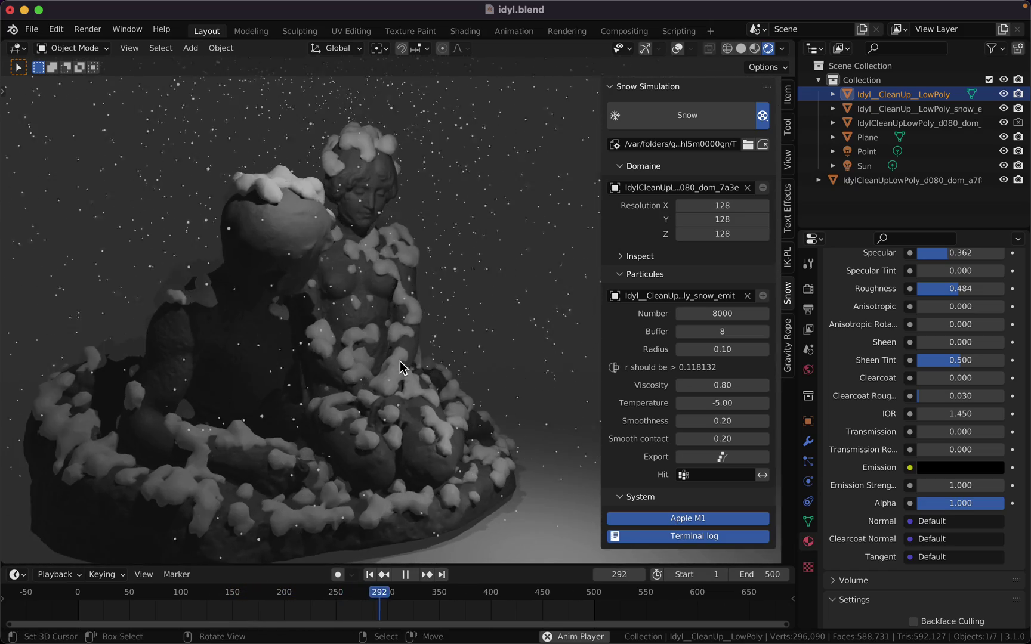
scroll(297, 370, left, 10)
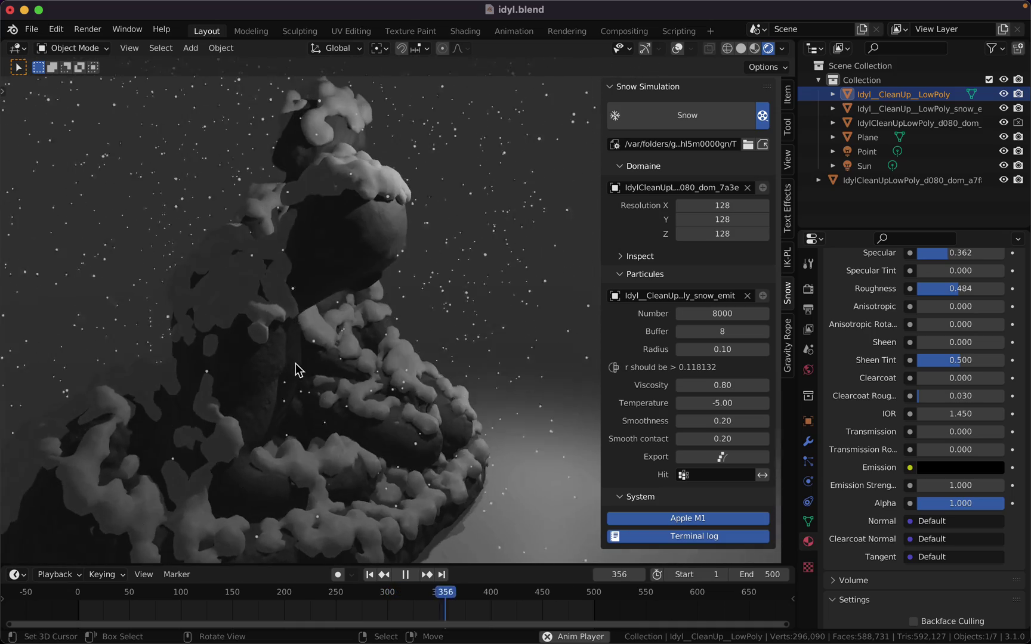
scroll(297, 370, left, 10)
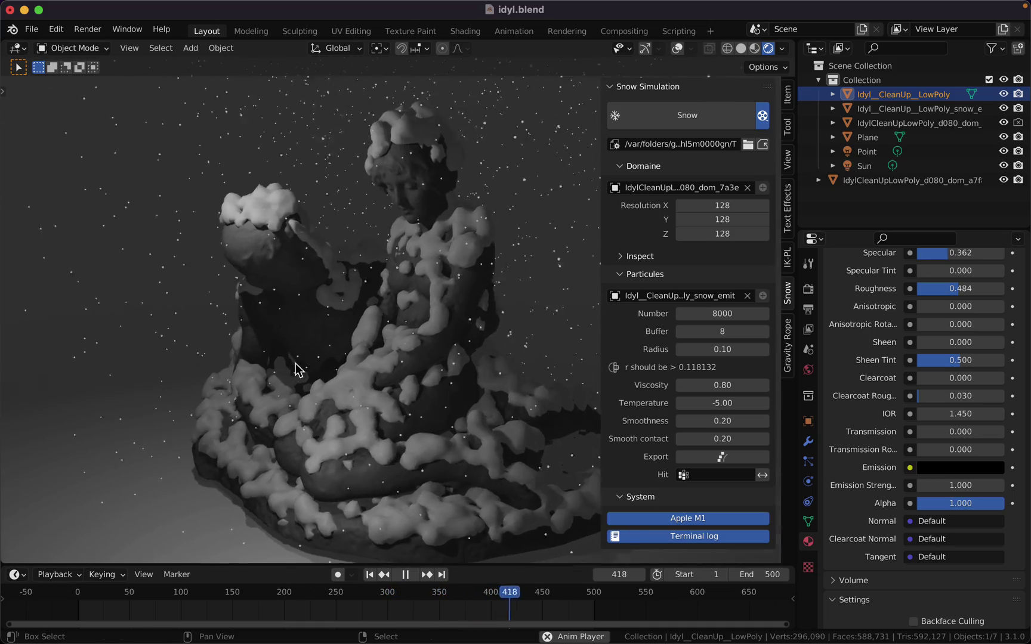